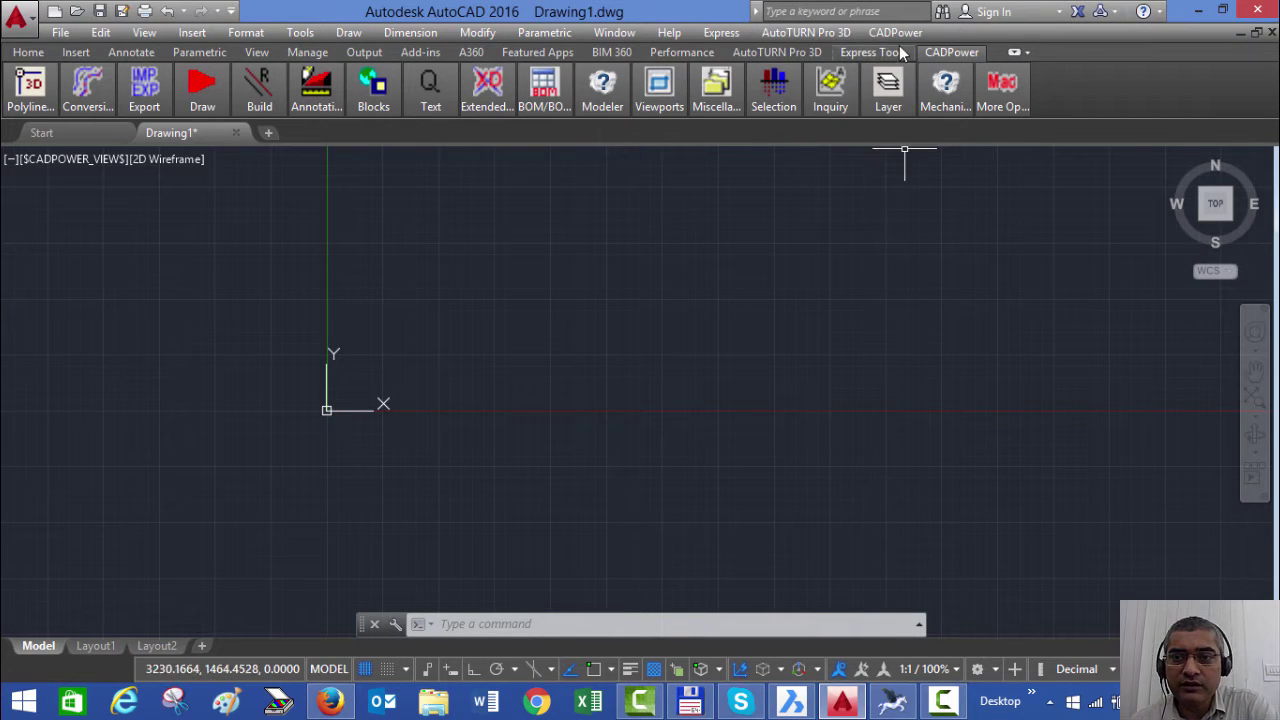
Start the CADPower Draw Quick Text running-numbers command with a starting integer value of 1 and underlying-object updating turned off.
left_click(895, 32)
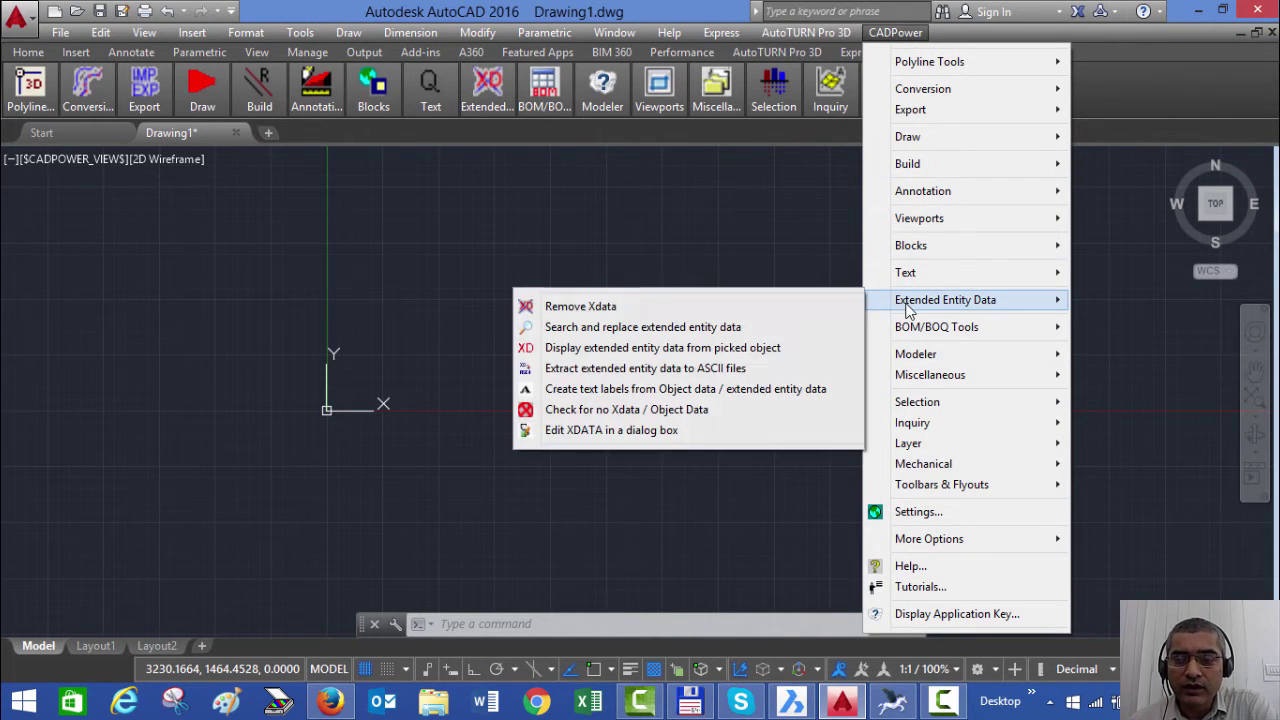
mouse_move(908, 285)
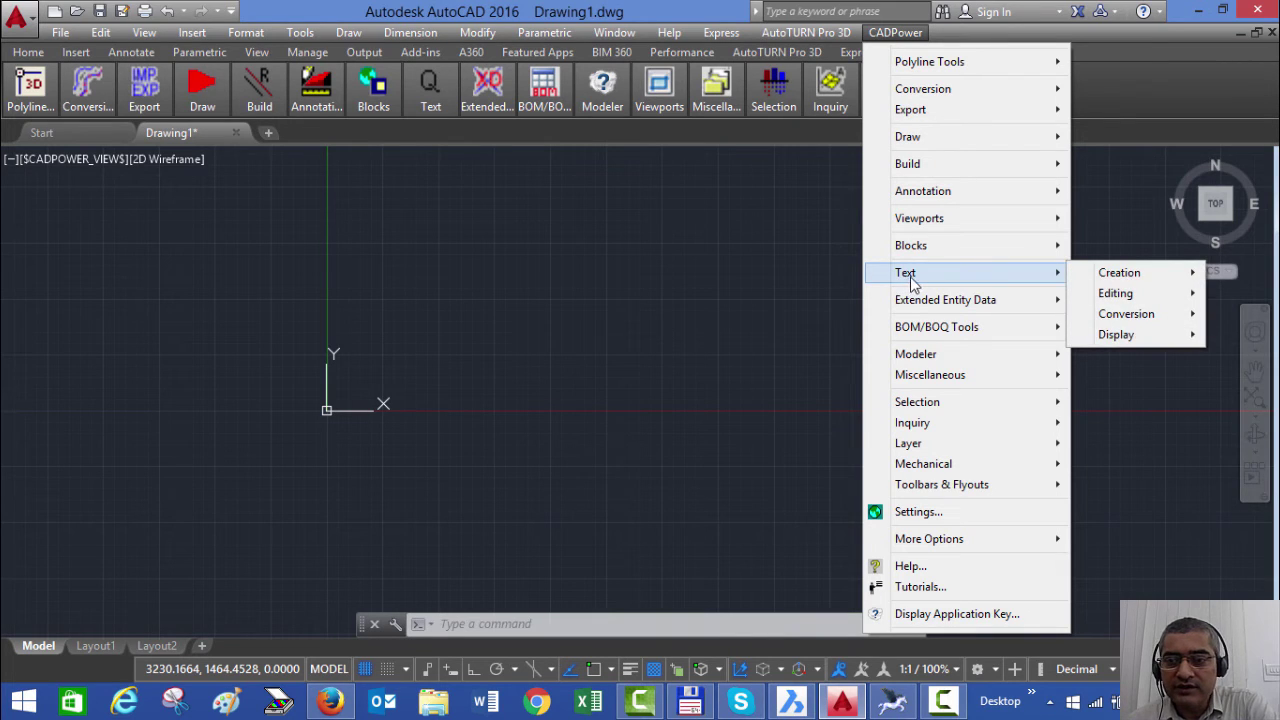
mouse_move(1097, 278)
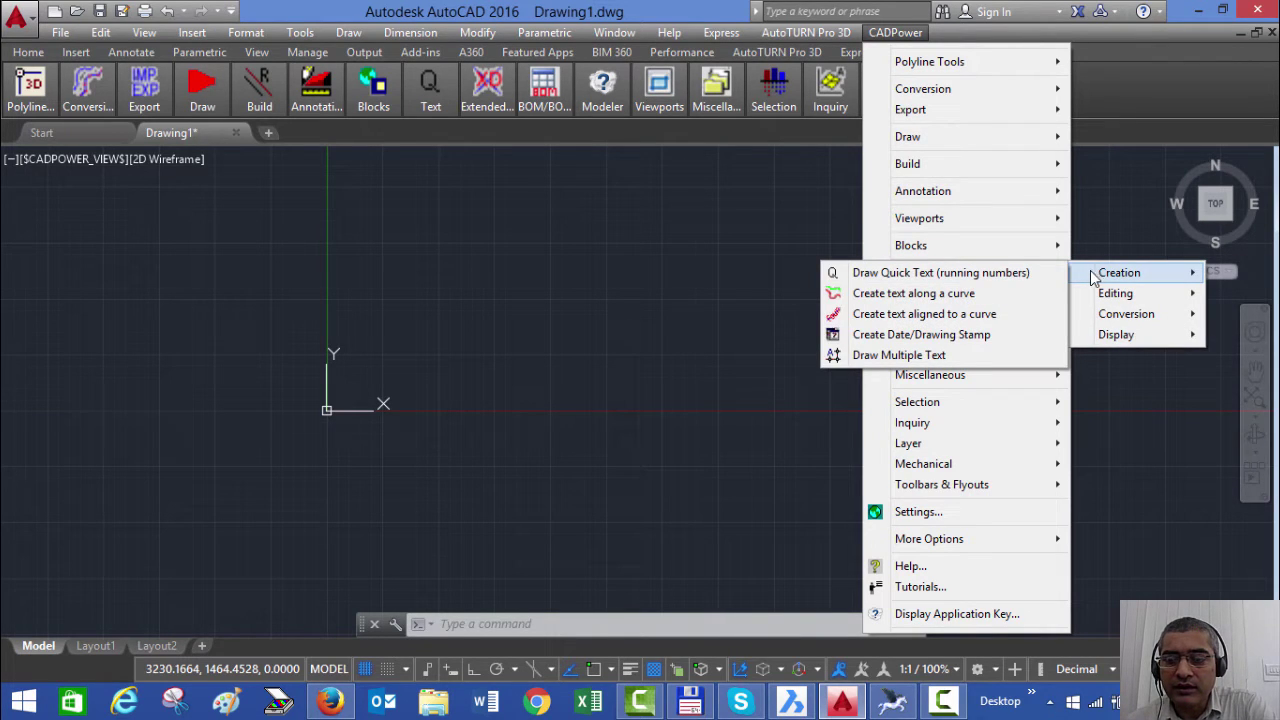
left_click(913, 280)
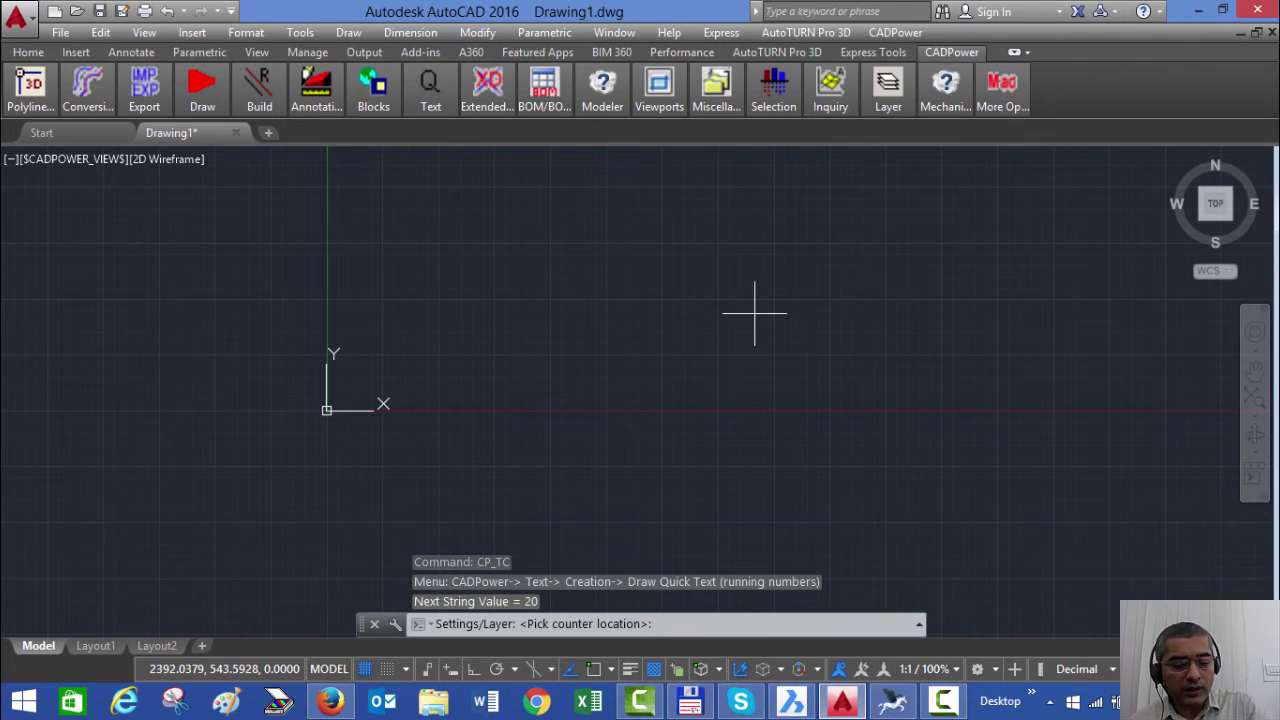
type("s")
key("Return")
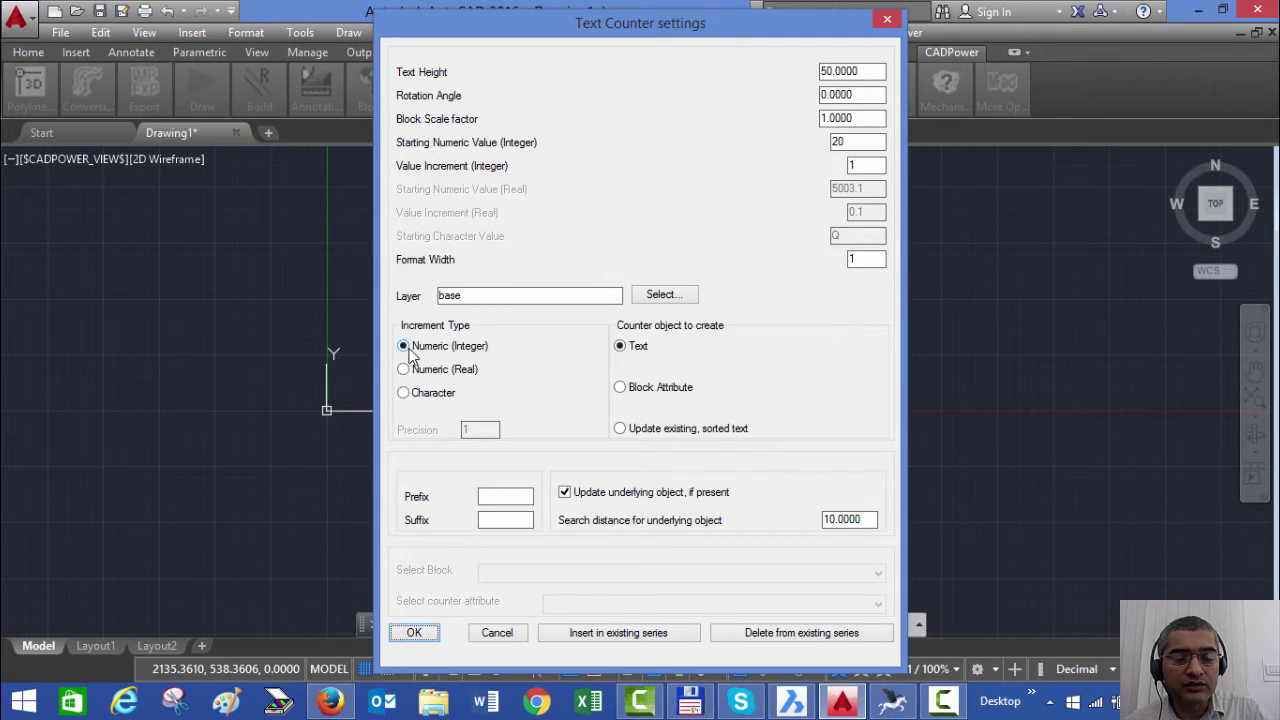
double_click(832, 142)
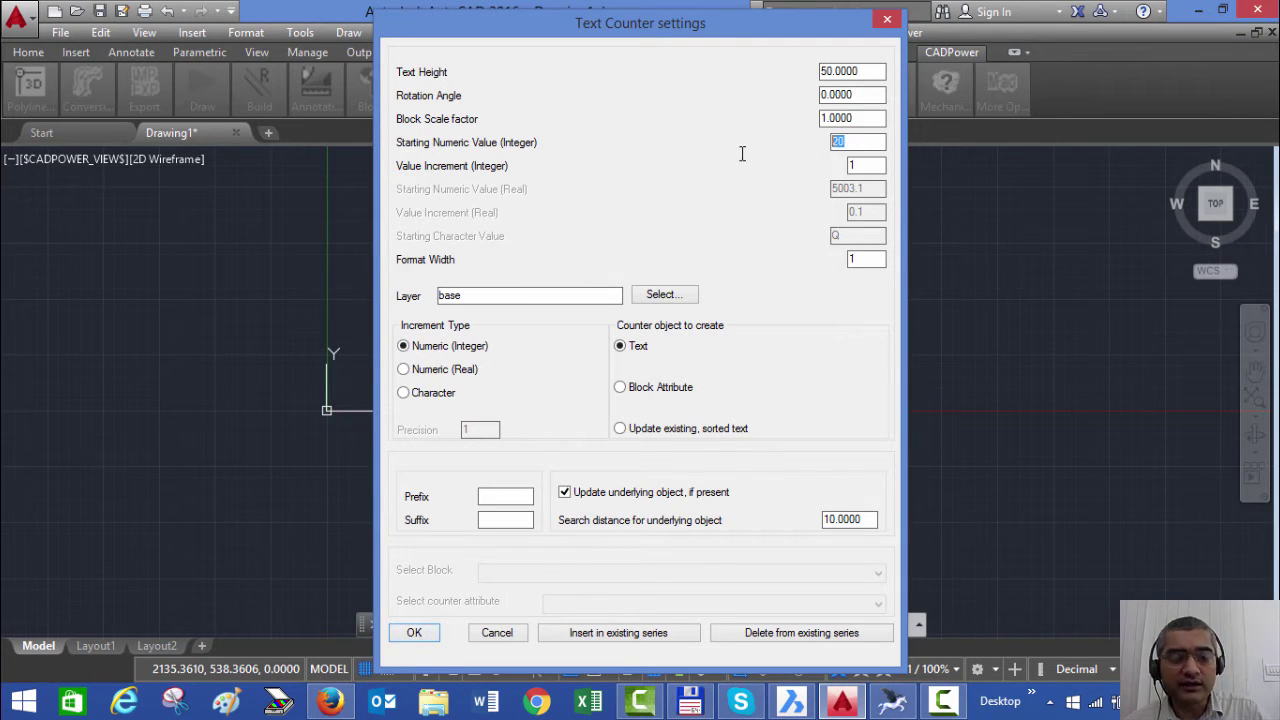
type("1")
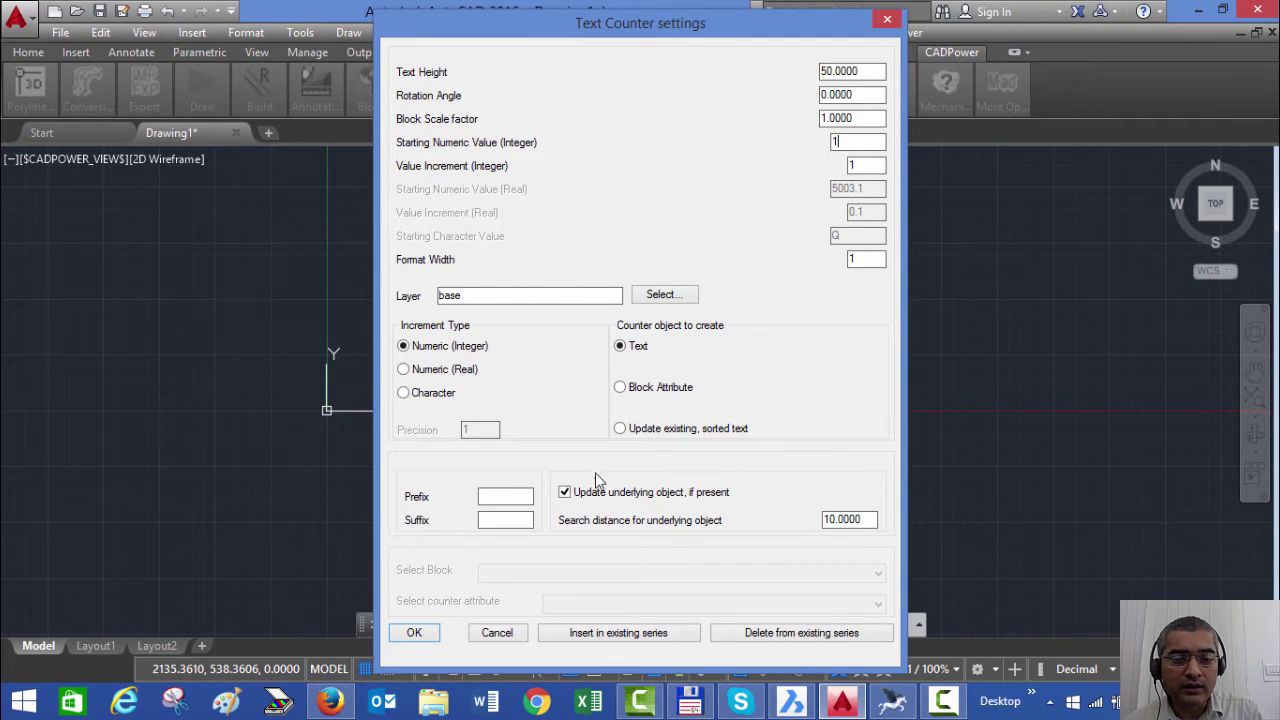
left_click(565, 492)
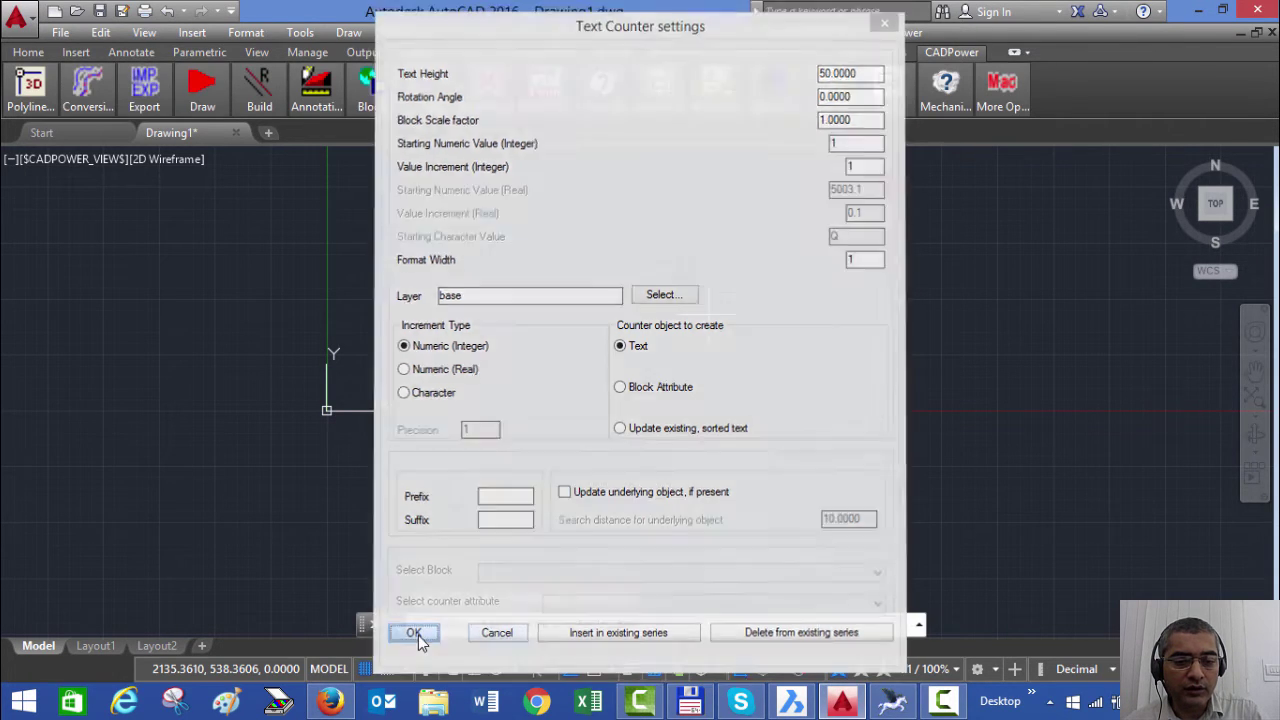
left_click(418, 634)
Place the running numbers 1 to 9 along a diagonal descending to the right above the X axis.
left_click(476, 226)
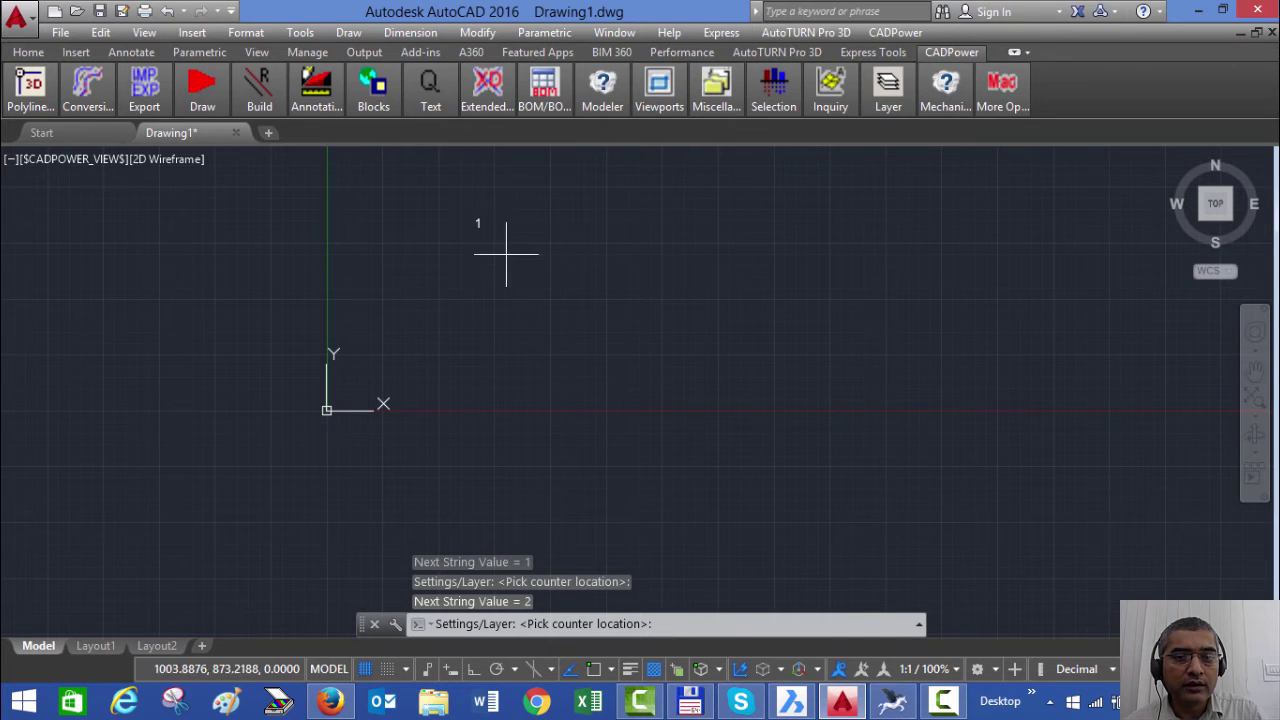
left_click(508, 252)
left_click(546, 263)
left_click(584, 285)
left_click(642, 306)
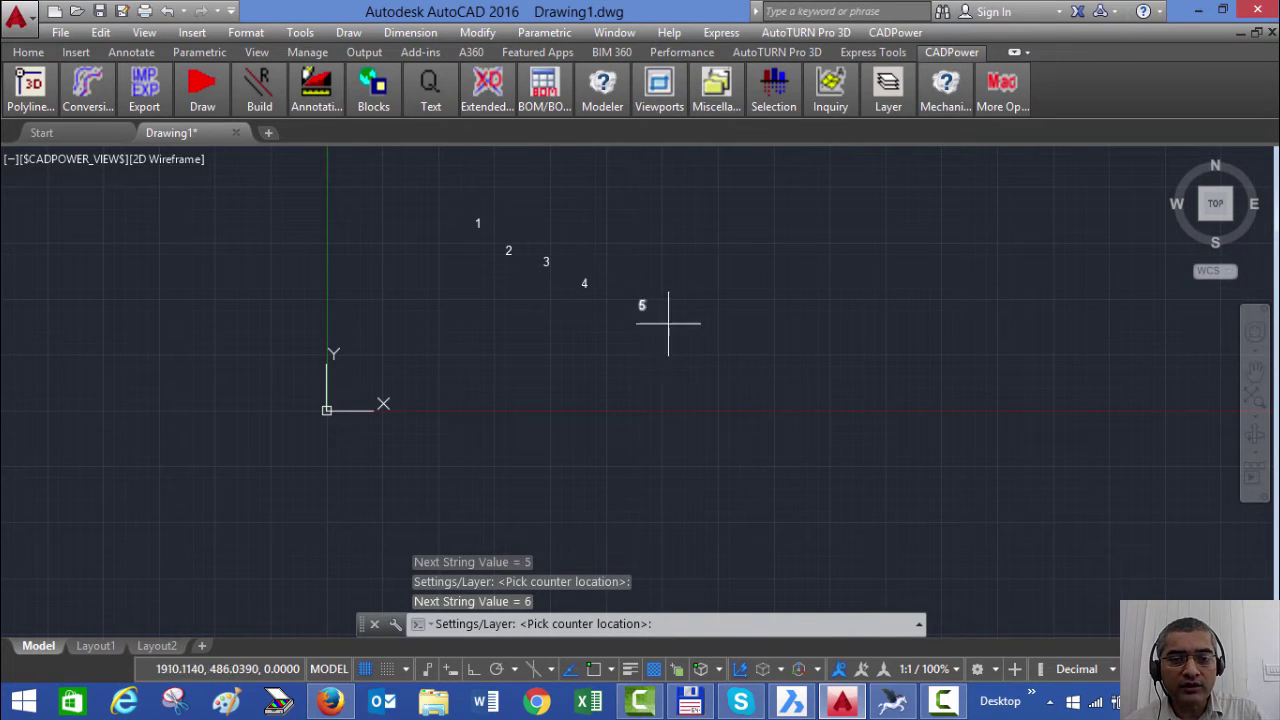
left_click(680, 327)
left_click(716, 349)
left_click(751, 370)
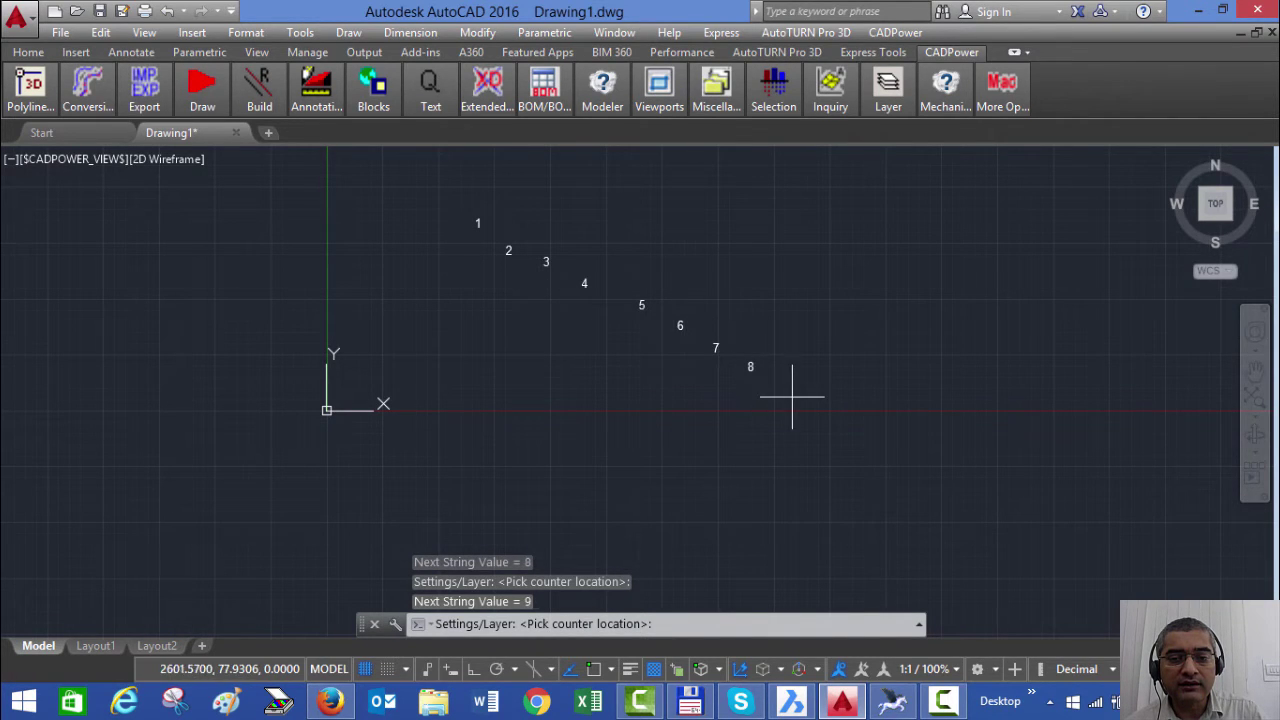
left_click(795, 396)
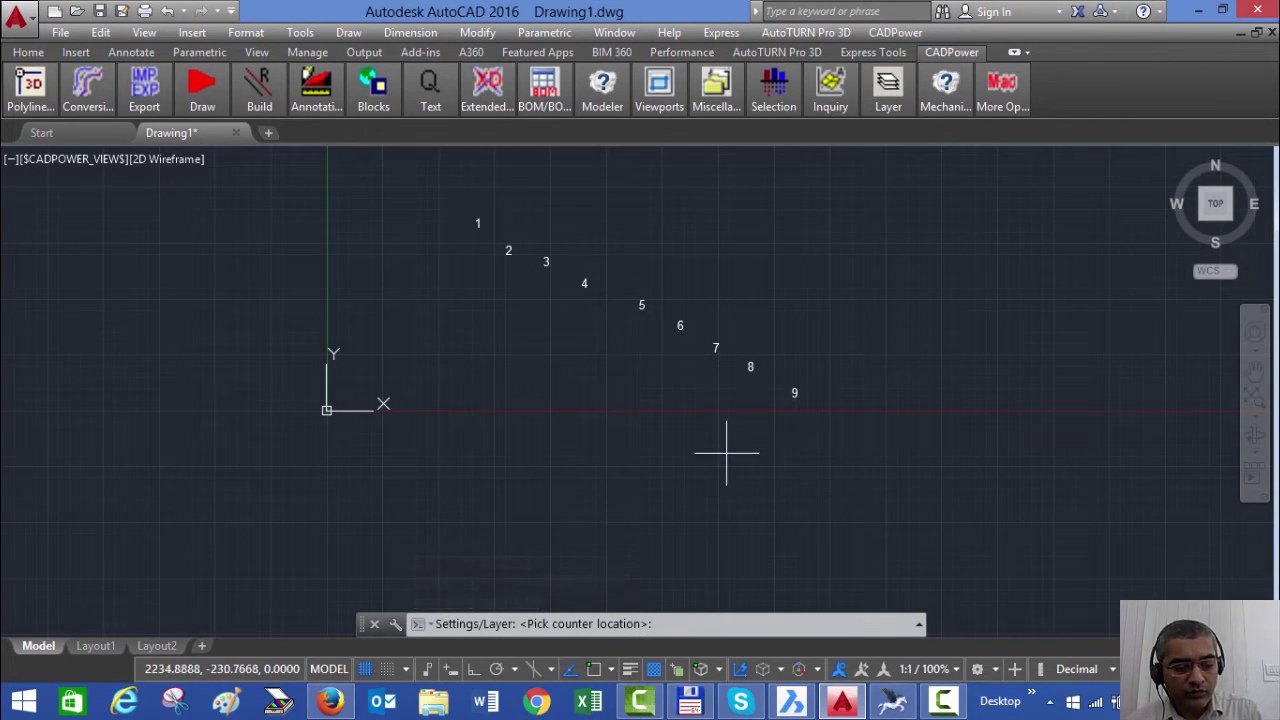
Set the text counter's prefix to "Room #" and its suffix to "(Phase 1)".
type("s")
key("Return")
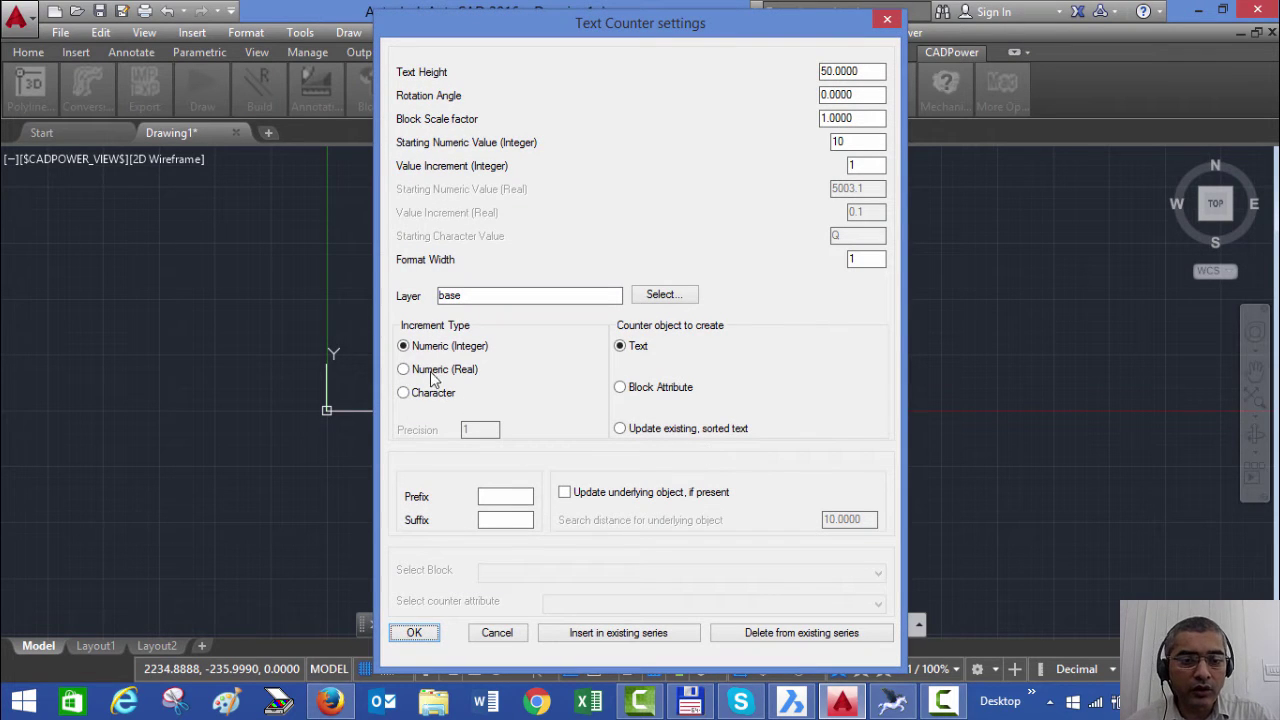
left_click(492, 497)
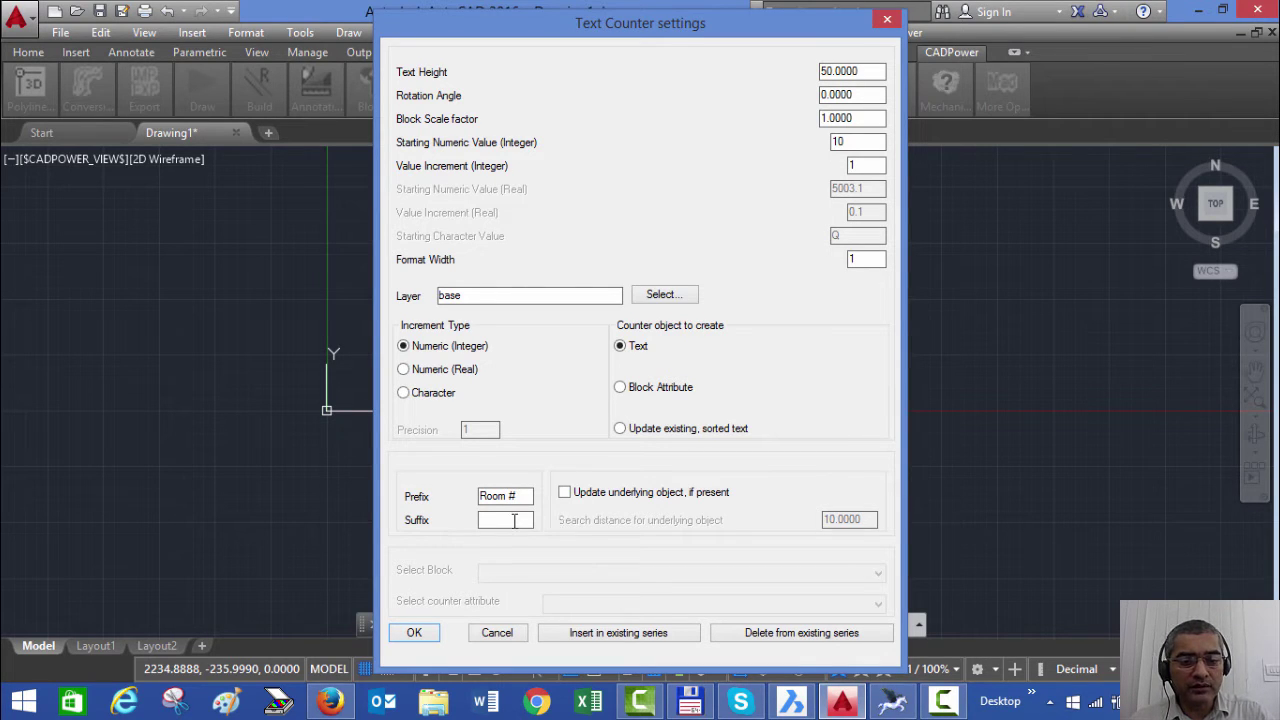
left_click(512, 521)
type("(Phase 1")
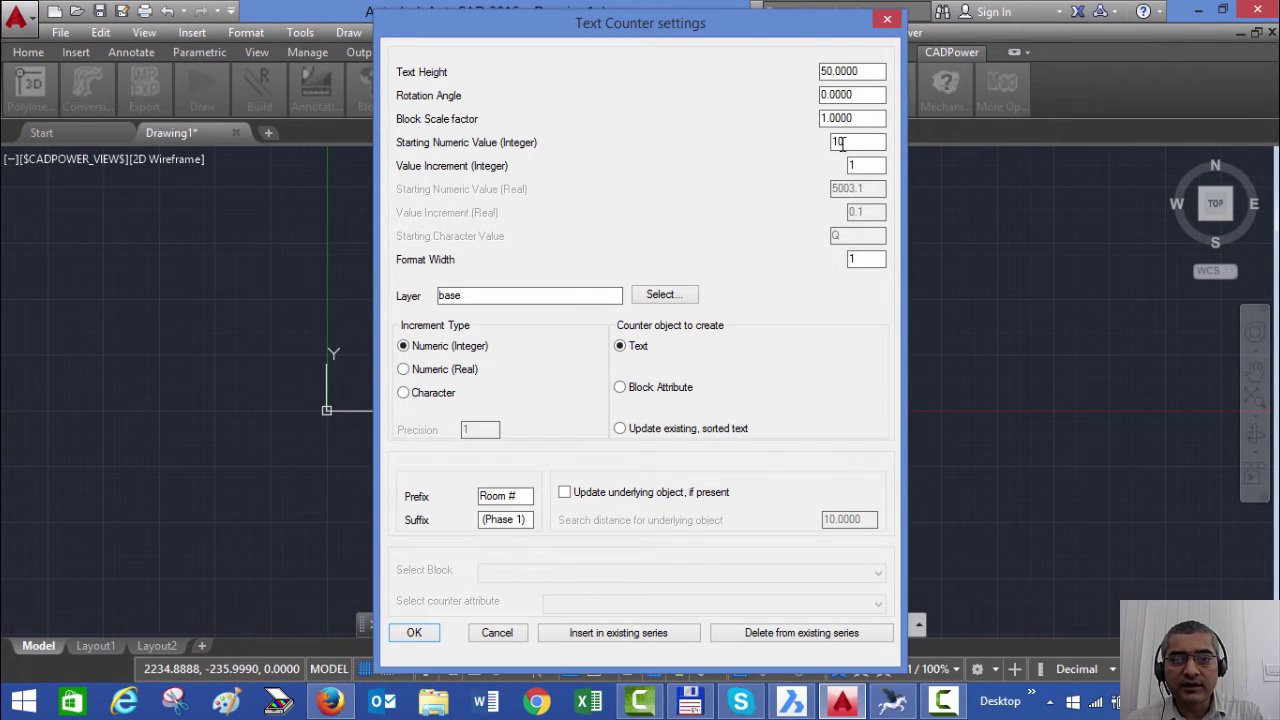
mouse_move(714, 21)
left_mouse_down()
mouse_move(672, 437)
mouse_move(807, 418)
mouse_move(685, 52)
left_mouse_up()
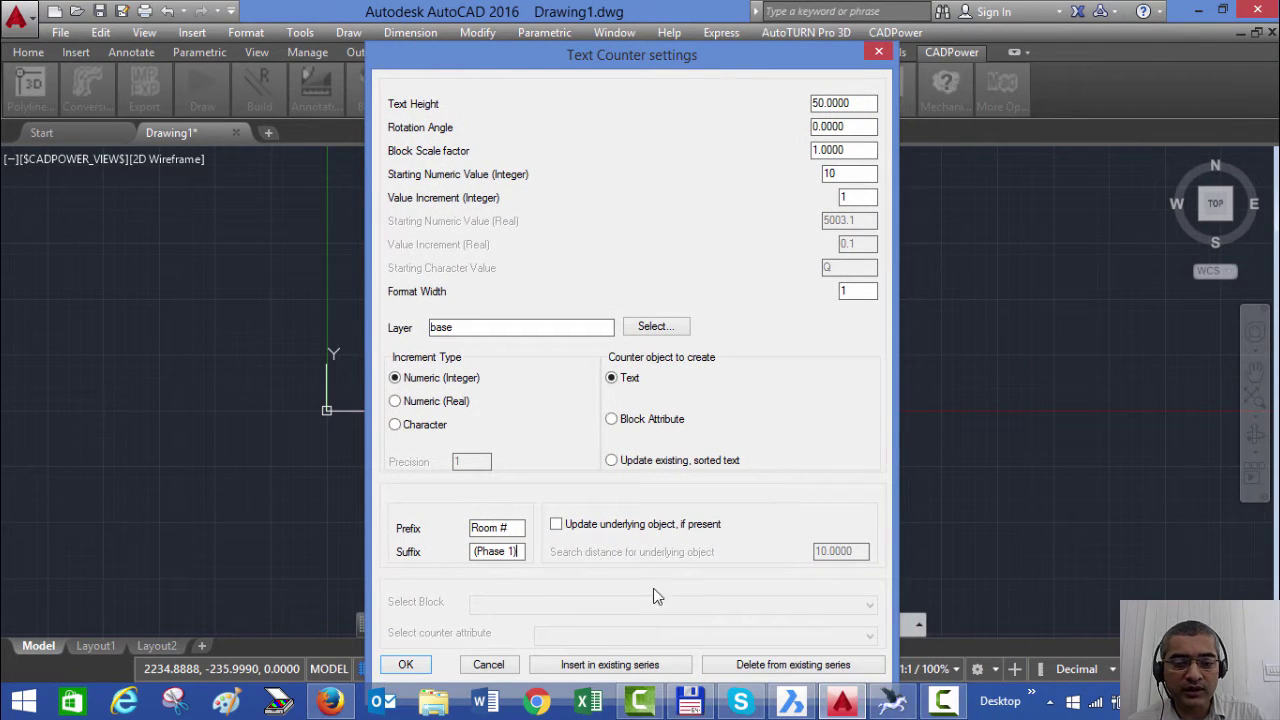
left_click(405, 664)
Place six room labels, Room # 10 to Room # 15 (Phase 1), along a descending diagonal below the plain numbers.
left_click(349, 293)
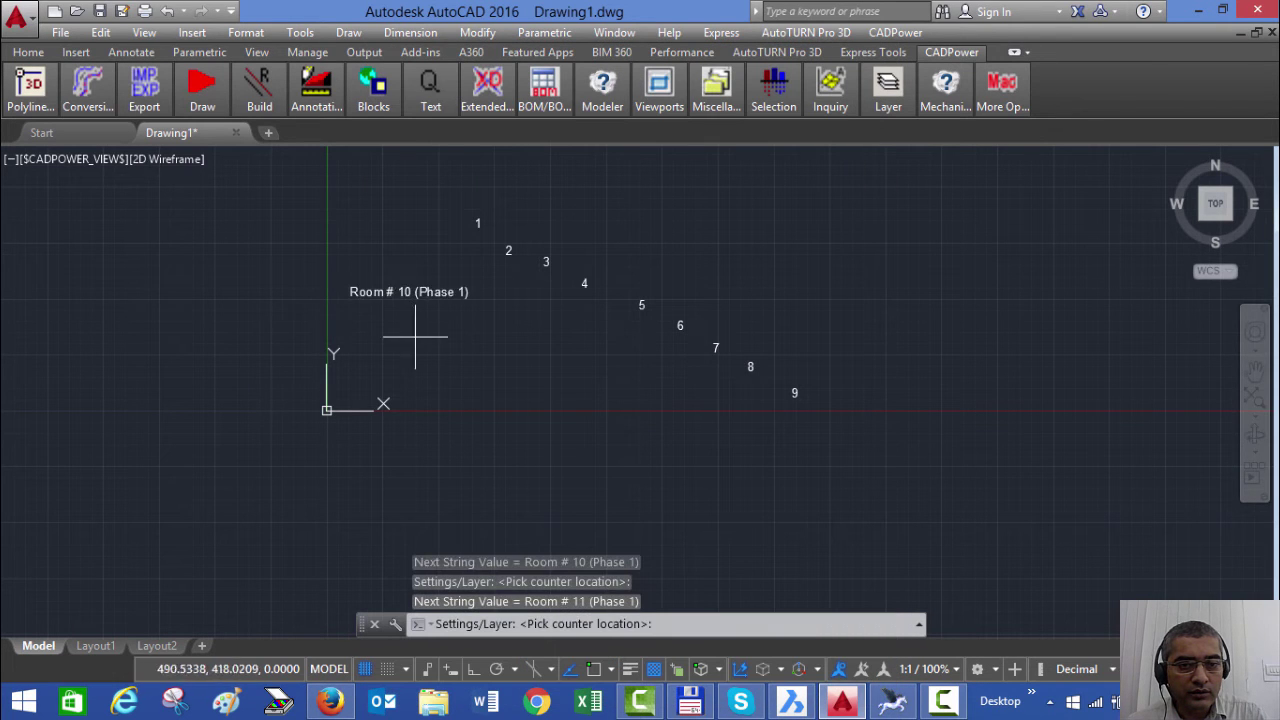
left_click(418, 334)
left_click(489, 394)
left_click(555, 440)
left_click(658, 495)
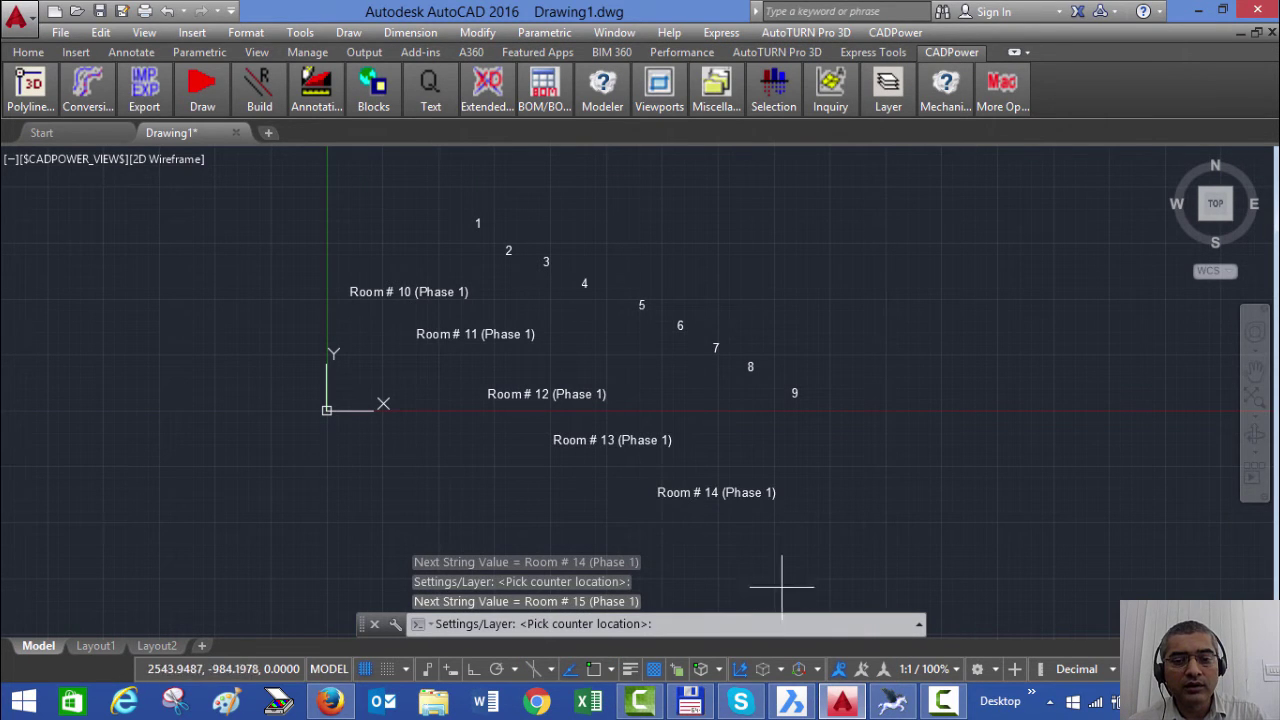
left_click(780, 547)
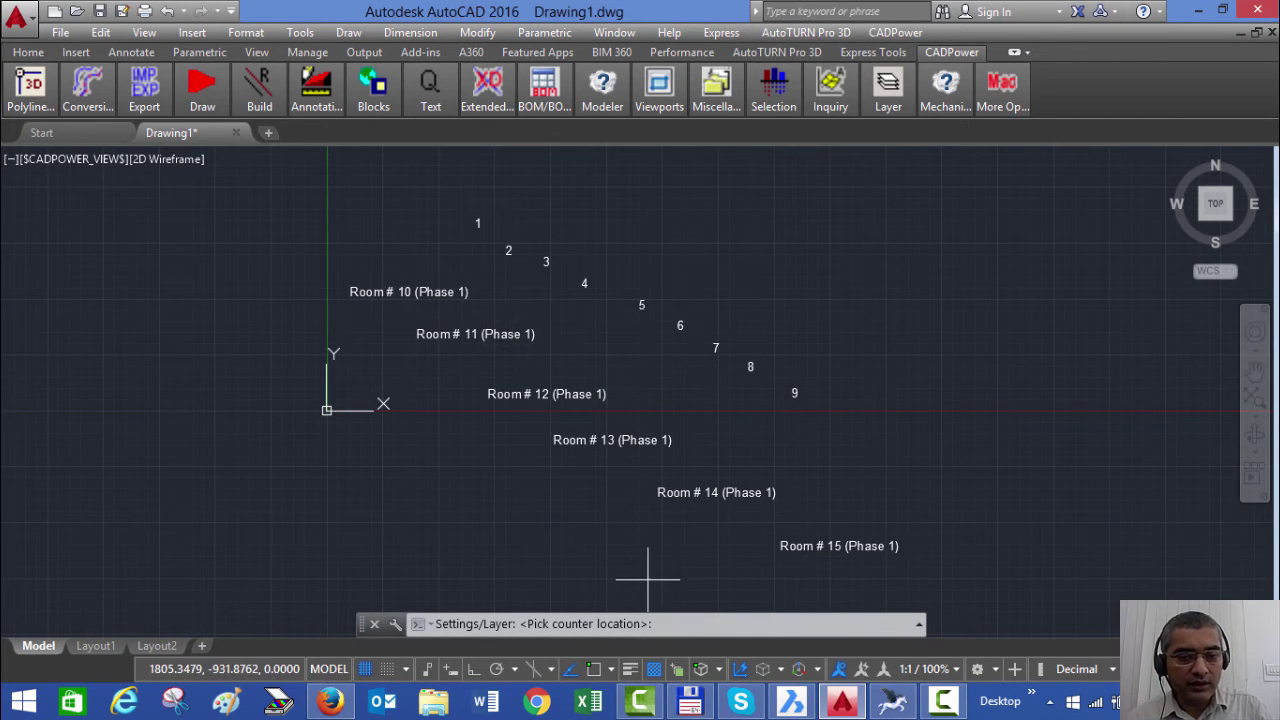
Change the text counter's suffix to "(Phase 2)" in its settings.
type("s")
key("Return")
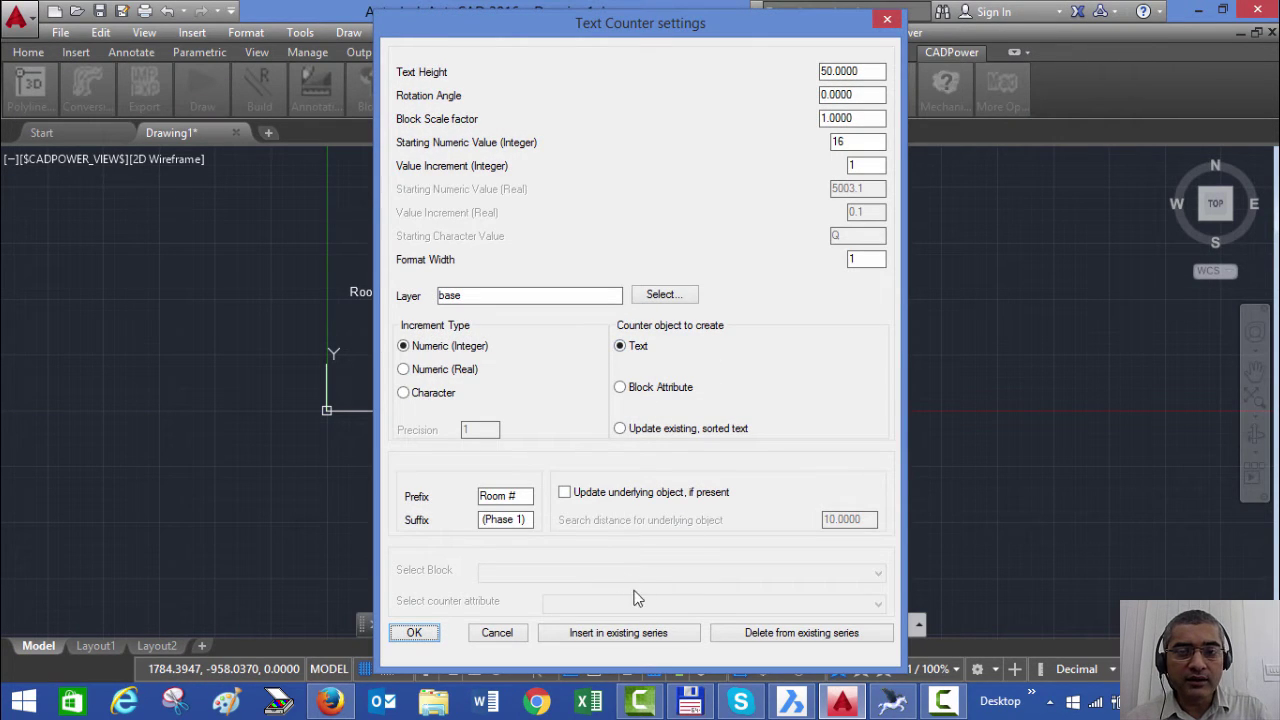
left_click(523, 519)
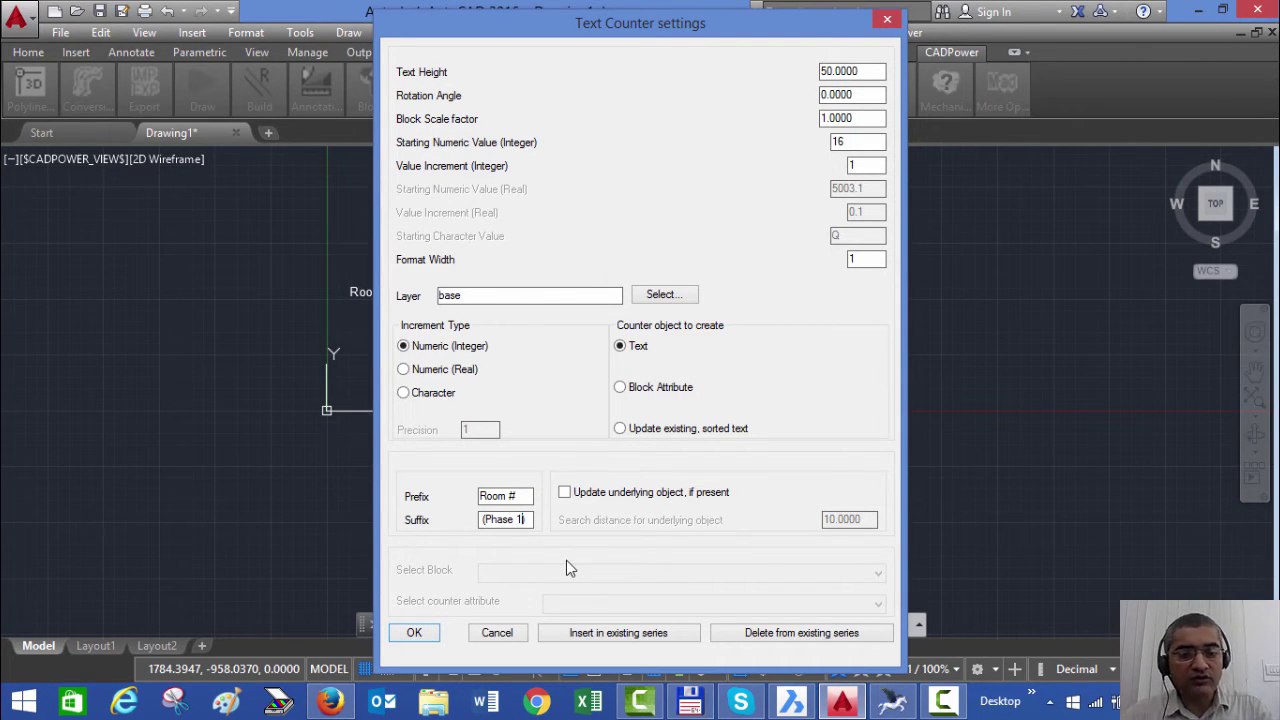
key("BackSpace")
key("BackSpace")
type("2)")
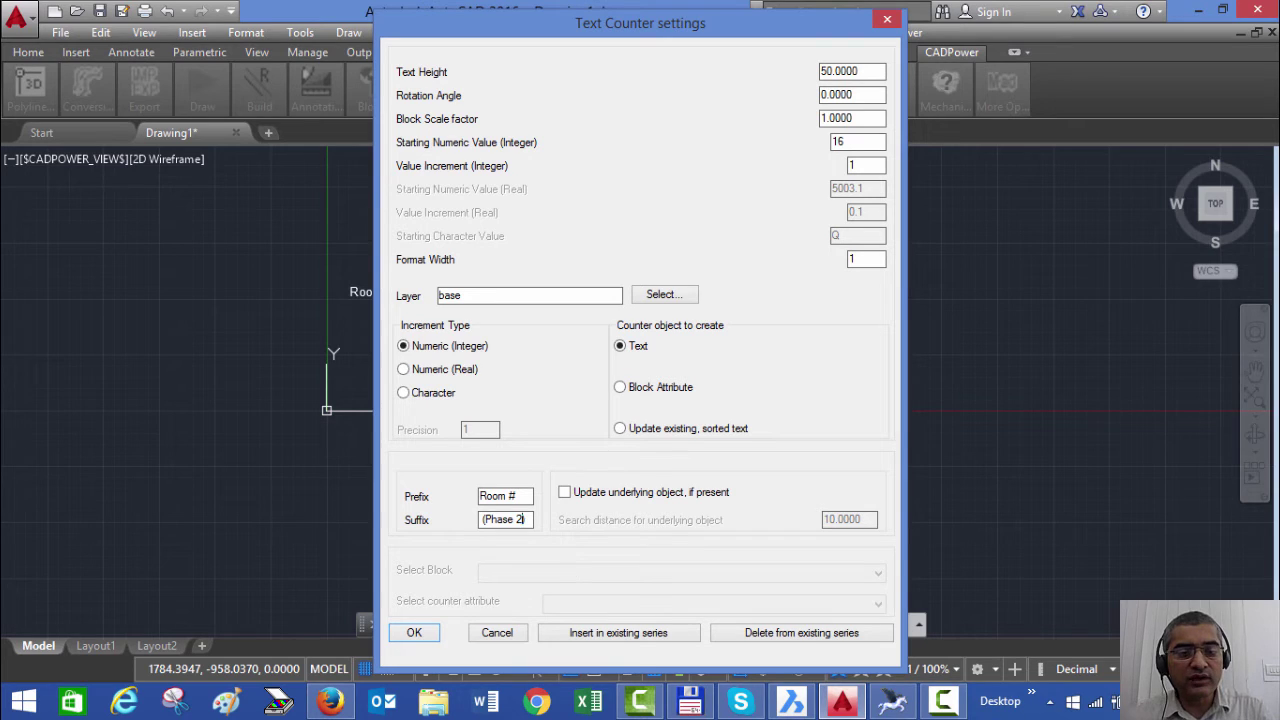
Change the counter's prefix to "Parking #".
left_click(517, 496)
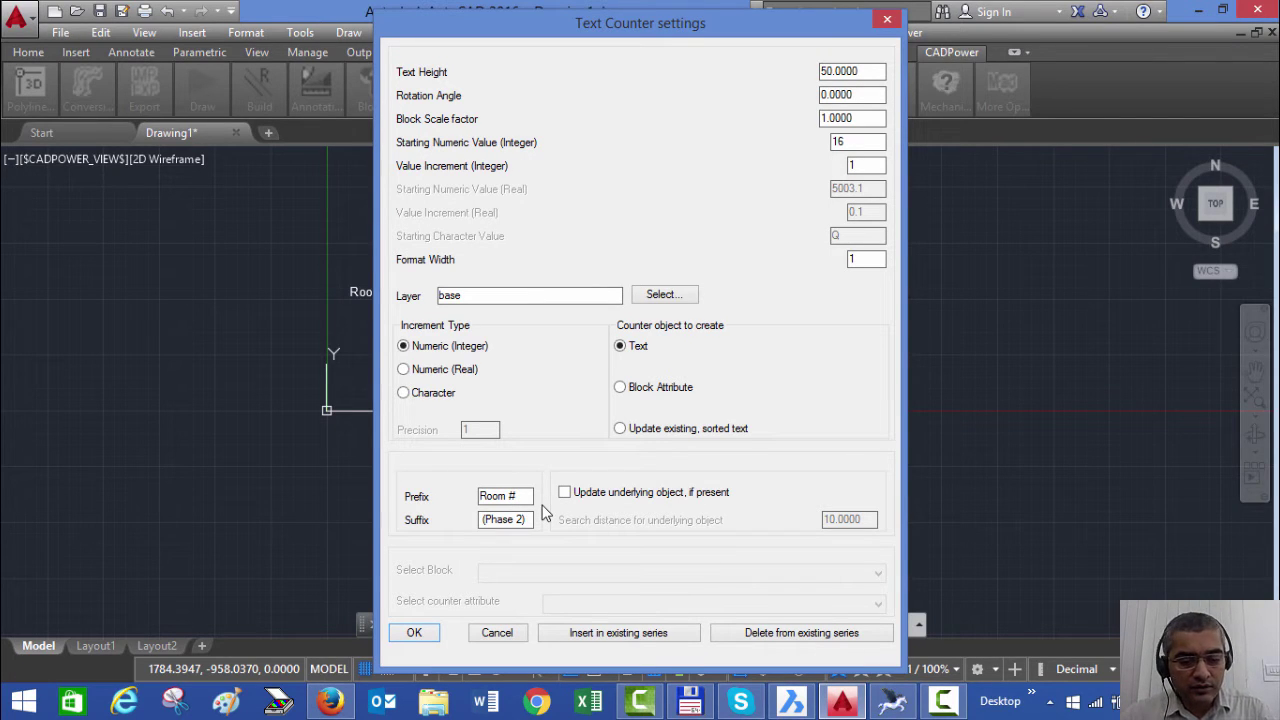
type("Spac")
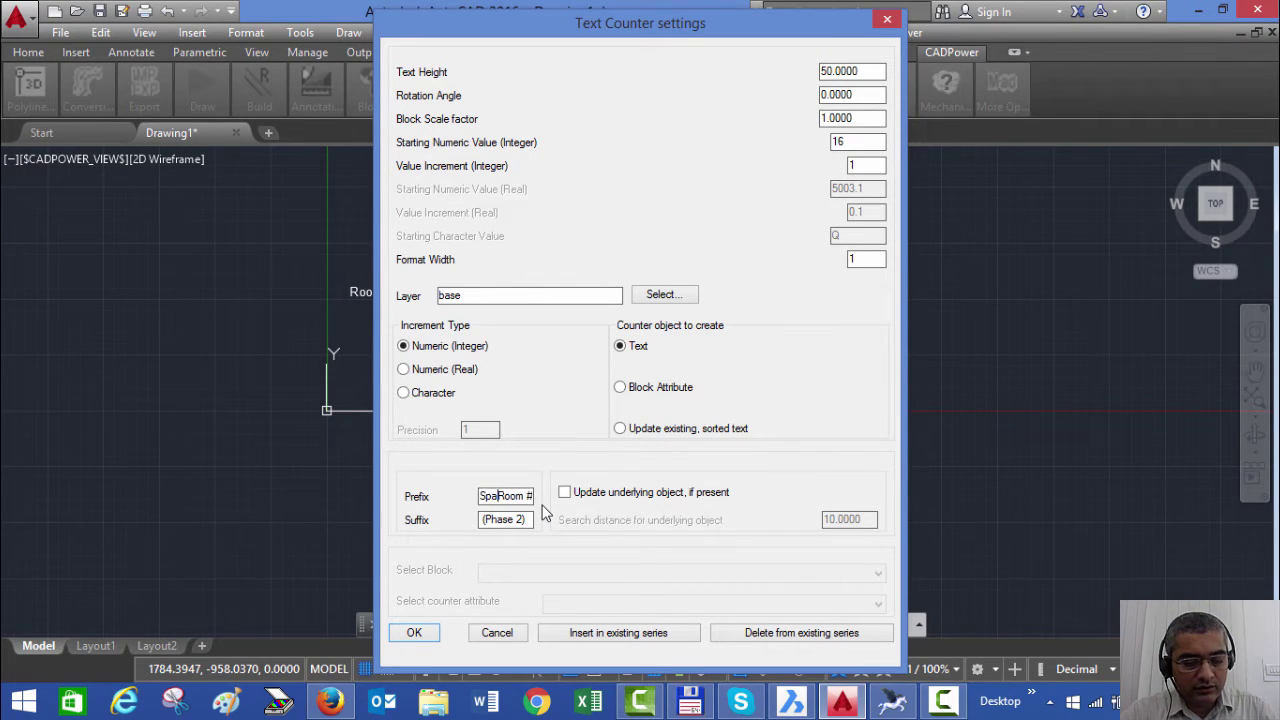
key("BackSpace")
key("BackSpace")
key("BackSpace")
key("BackSpace")
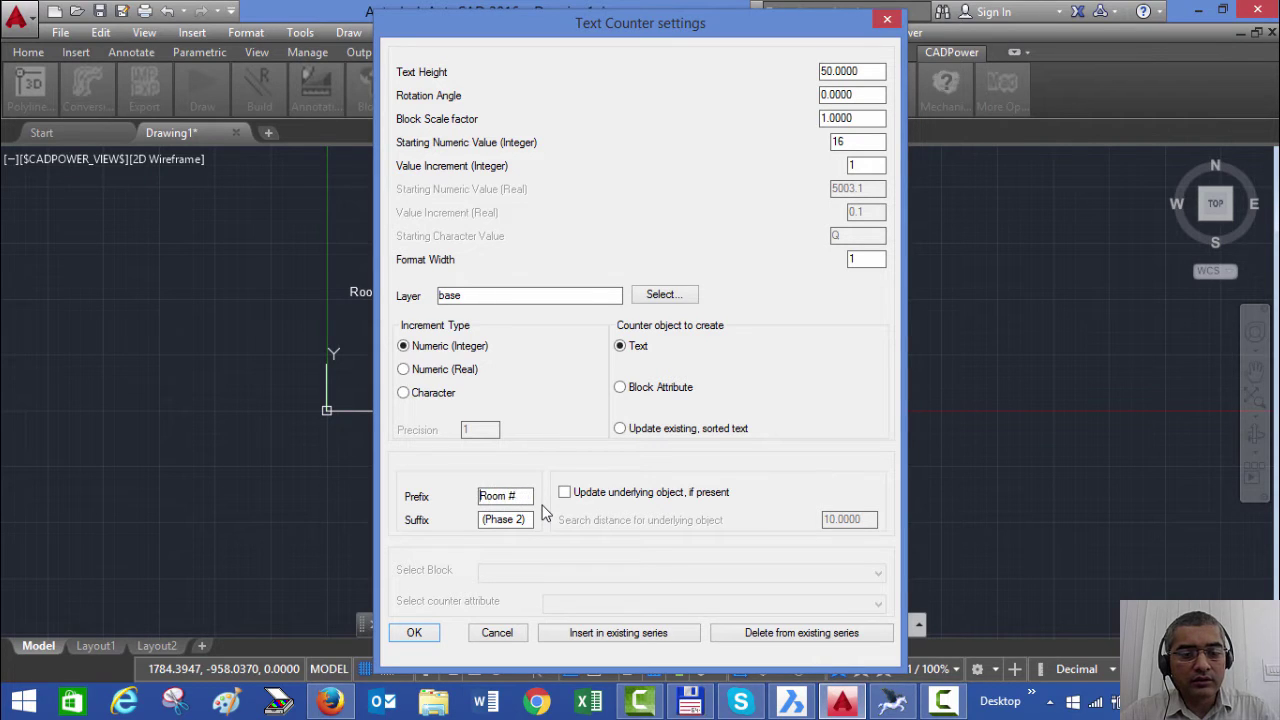
type("Parking")
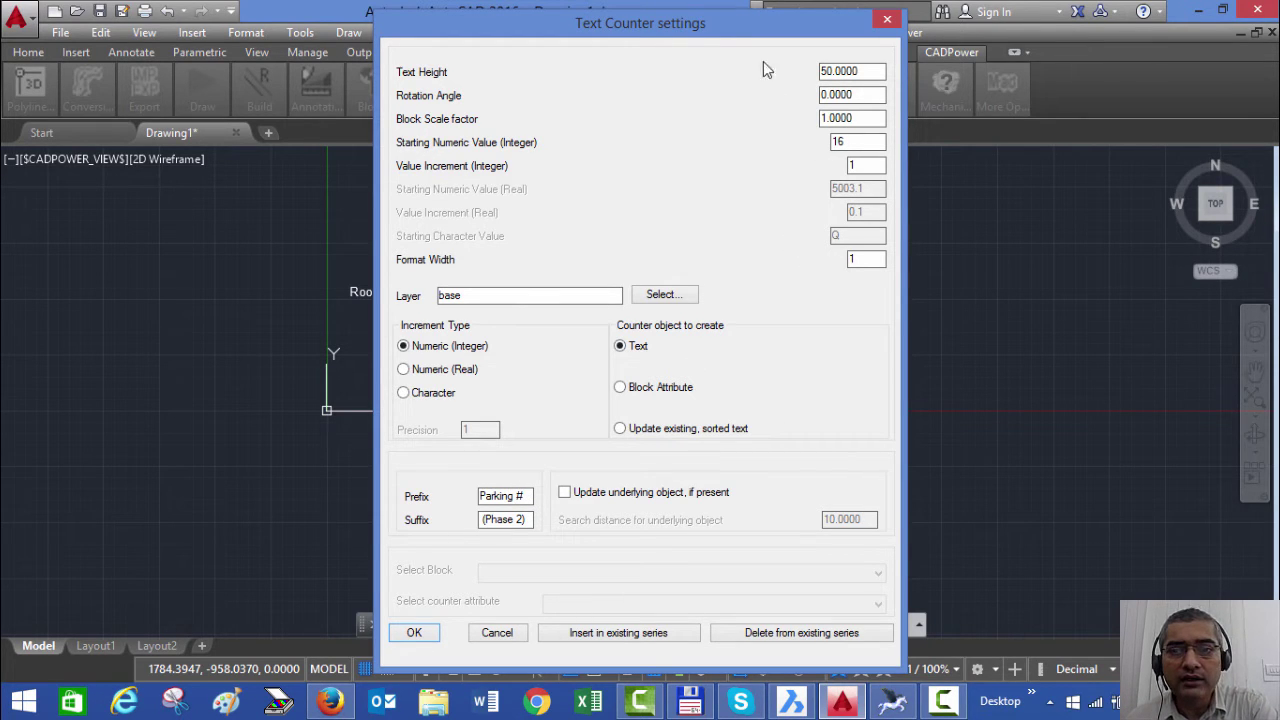
Set the counter's starting integer value to 100 and its format width to 3.
left_click_drag(752, 32, 762, 50)
left_click_drag(862, 158, 782, 161)
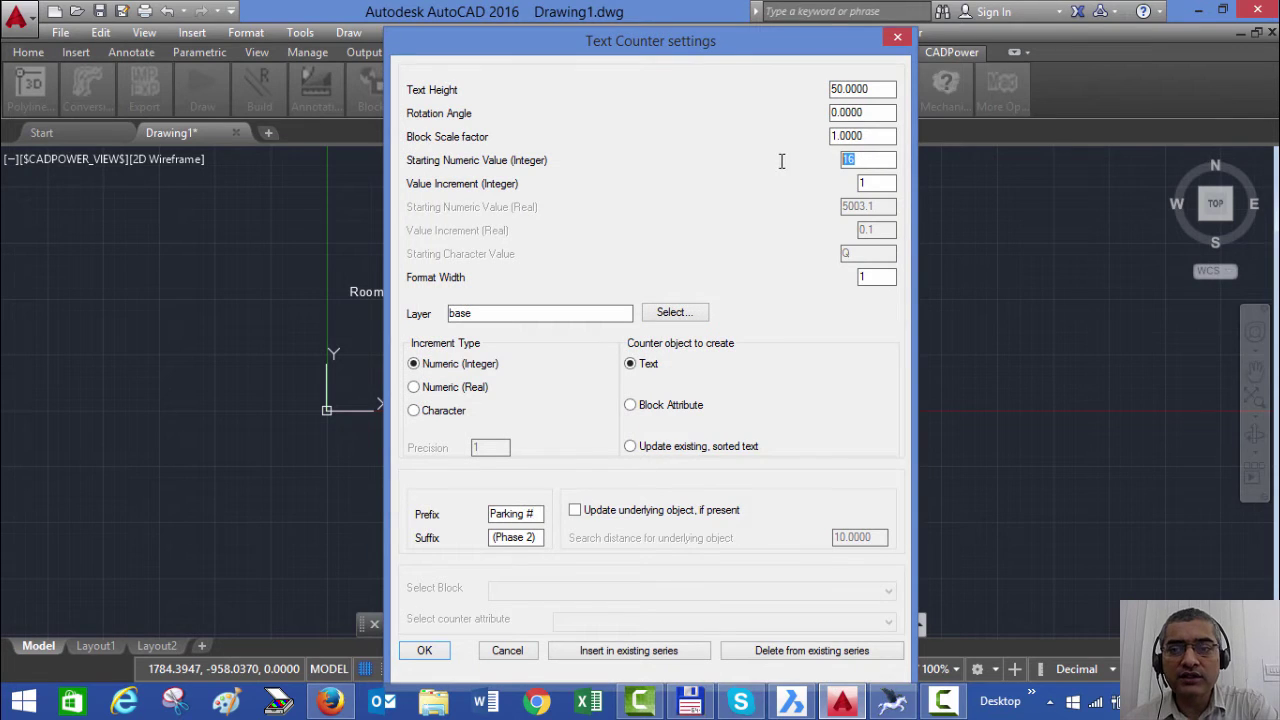
type("100")
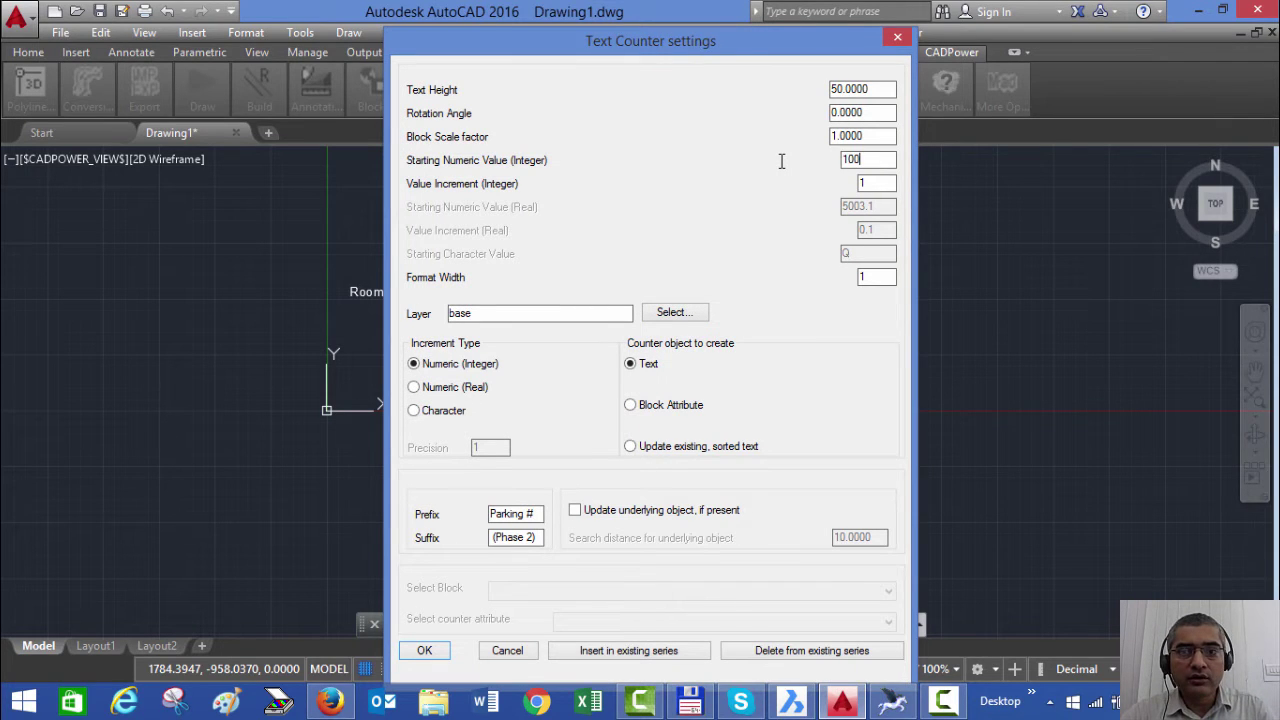
mouse_move(669, 37)
left_mouse_down()
mouse_move(710, 135)
mouse_move(827, 214)
left_mouse_up()
left_click_drag(748, 222, 665, 17)
Enable updating of underlying objects with a search distance of 40 and apply the counter settings.
left_click(649, 485)
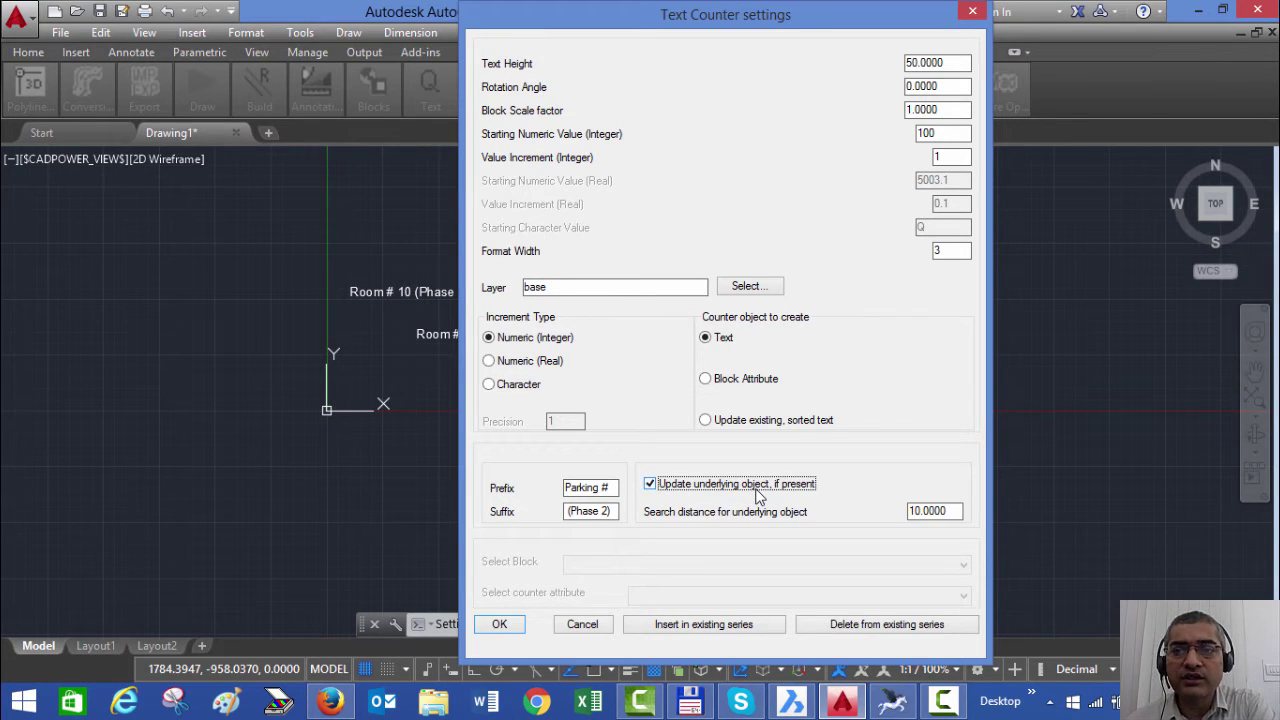
left_click(909, 62)
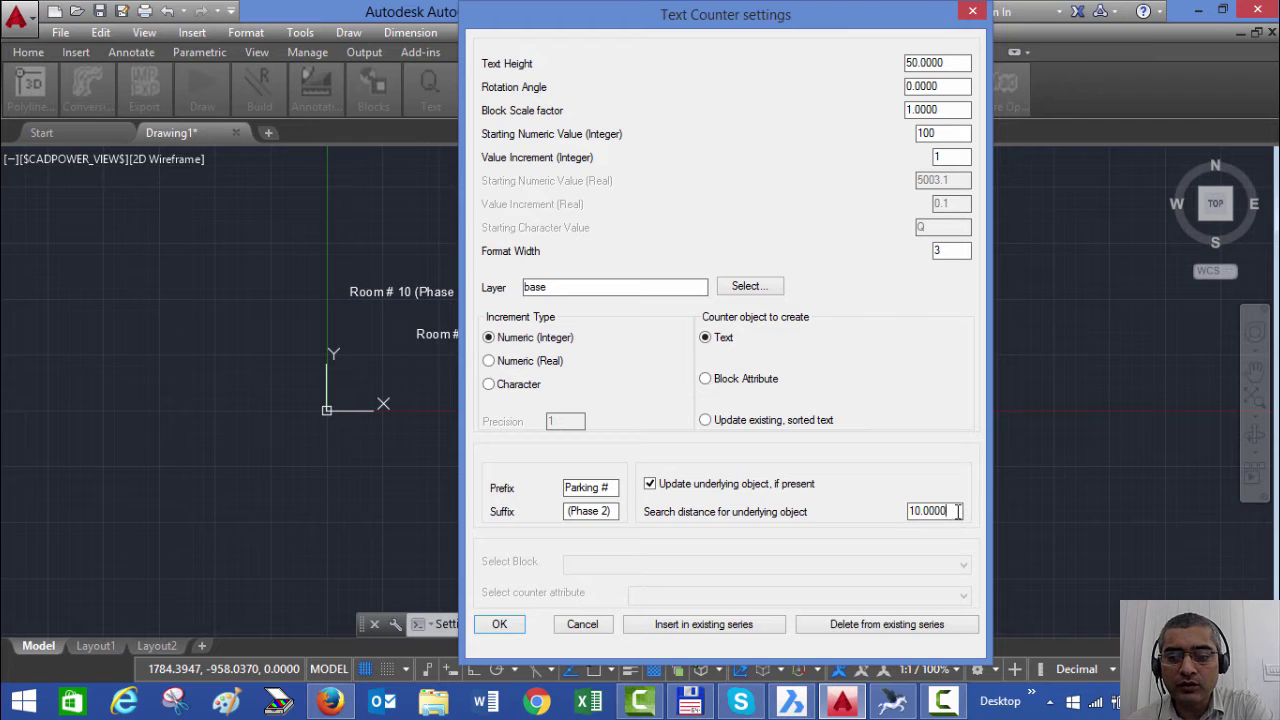
left_click_drag(957, 511, 875, 515)
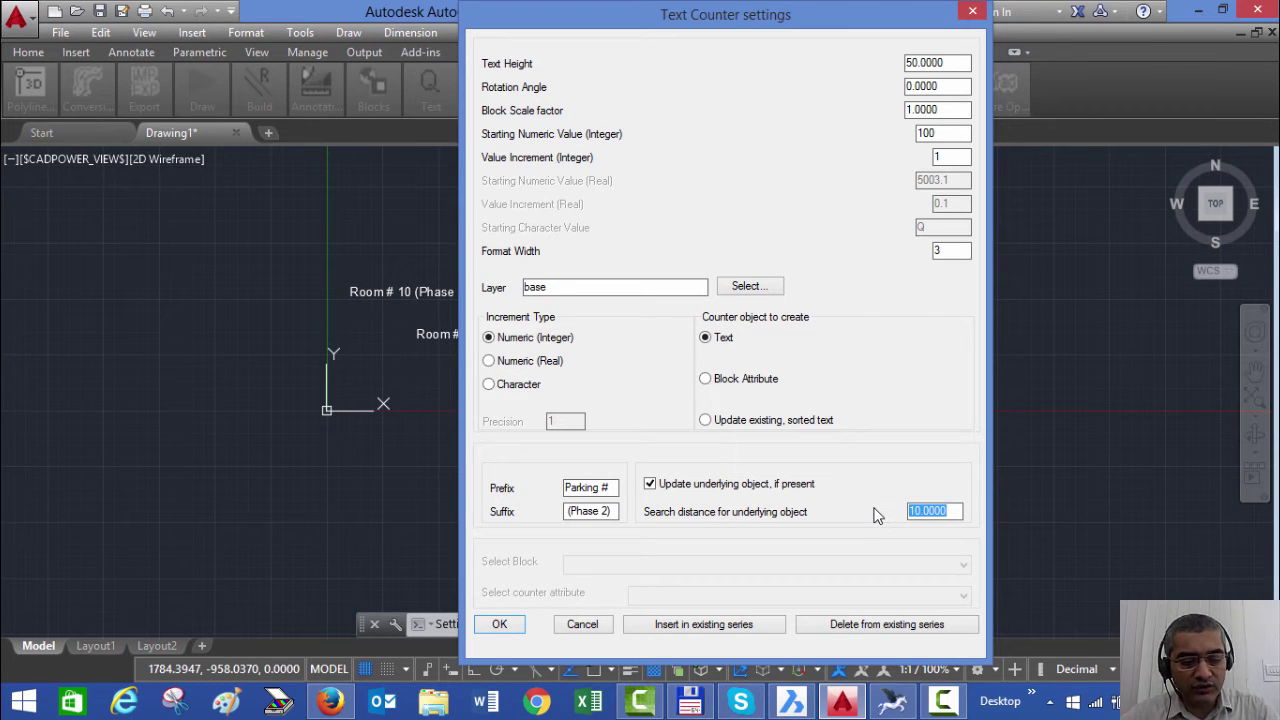
type("40")
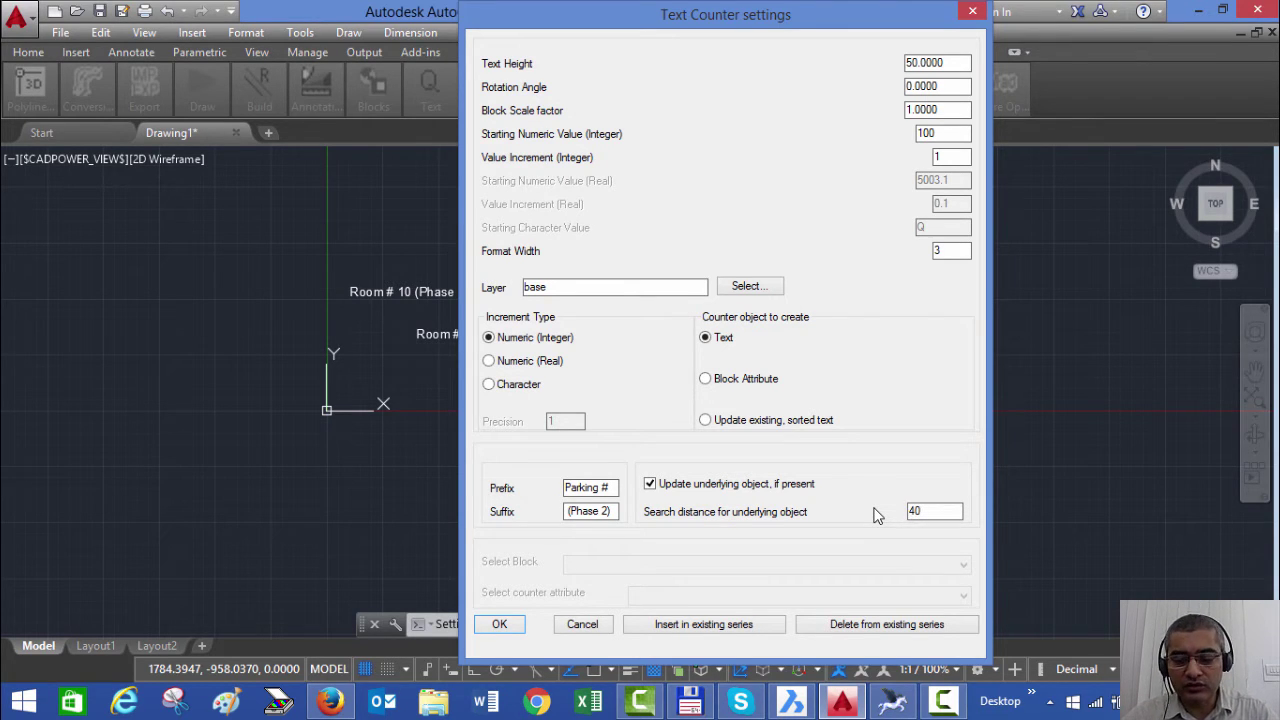
key("Tab")
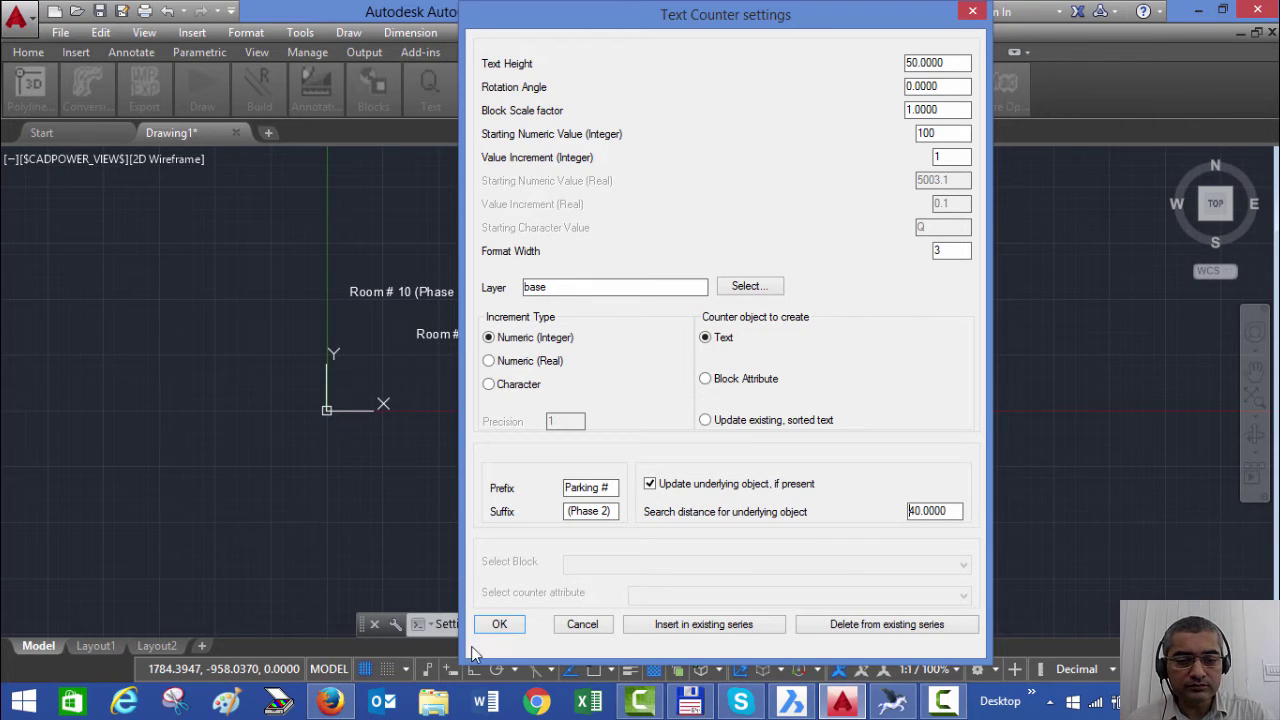
left_click(498, 625)
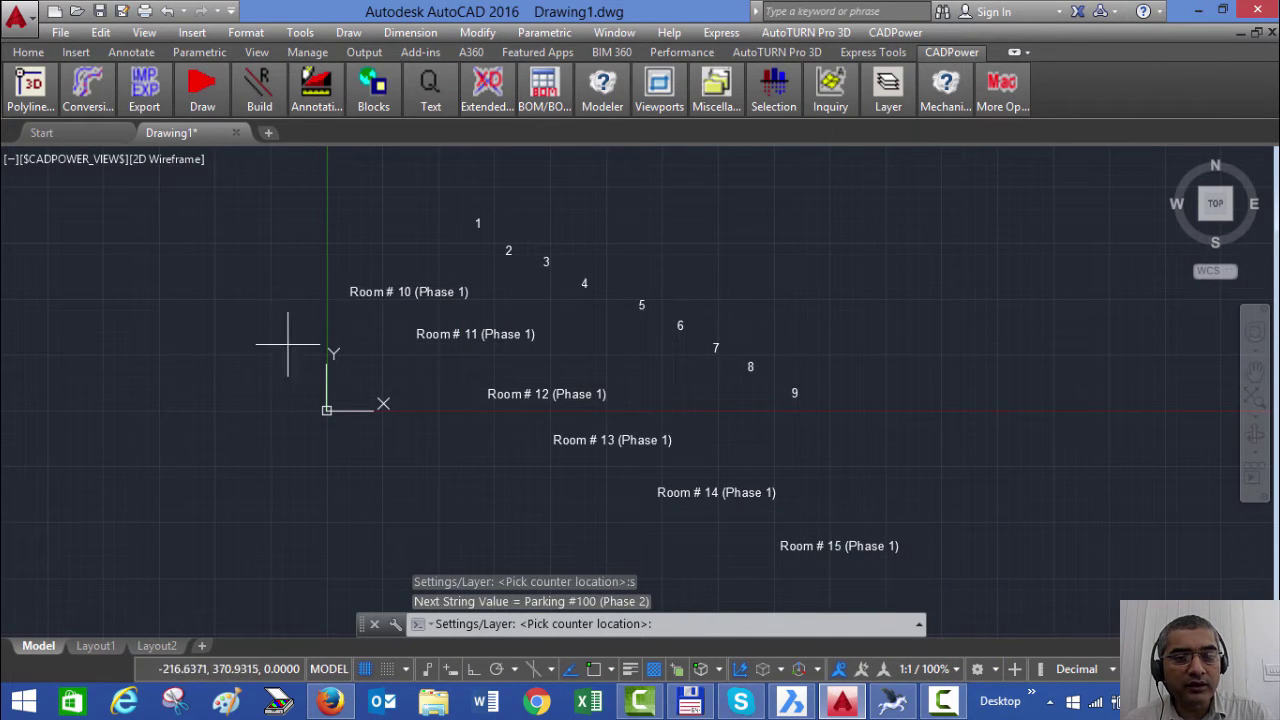
Update the six existing "Room #" labels in order to "Parking #100 (Phase 2)" through "Parking #105 (Phase 2)".
left_click(351, 290)
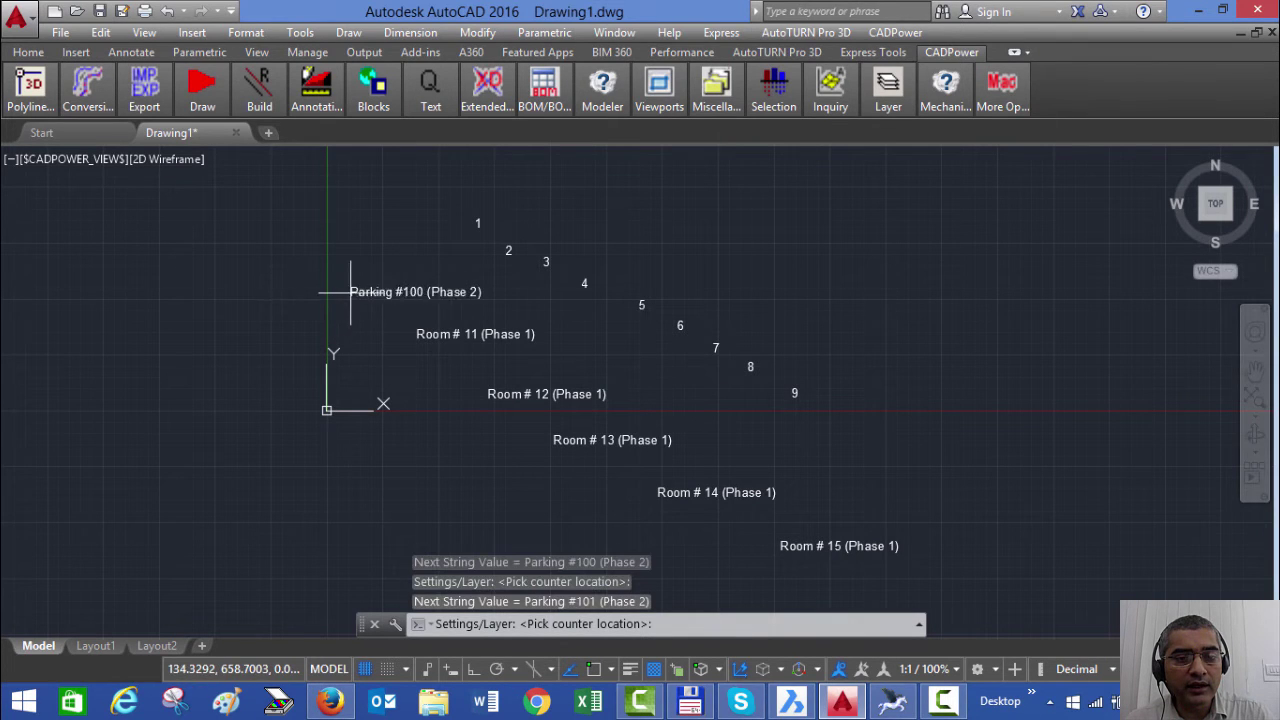
left_click(420, 336)
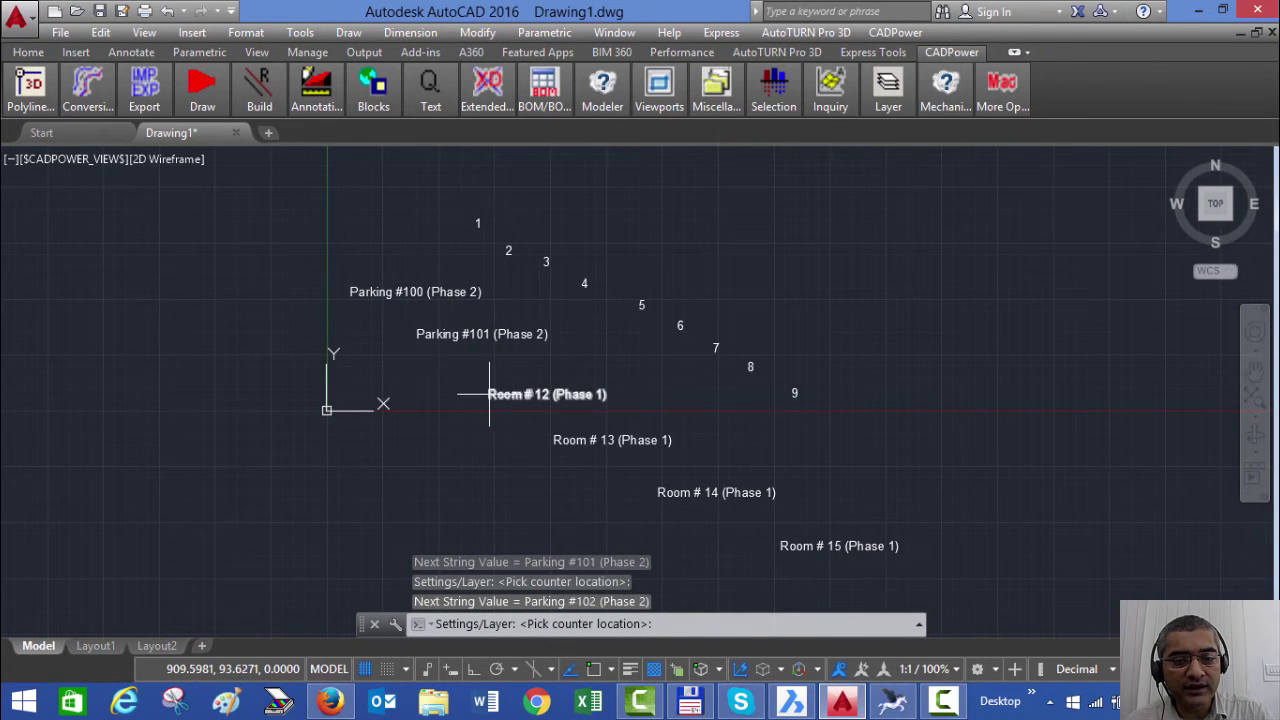
left_click(489, 393)
left_click(560, 440)
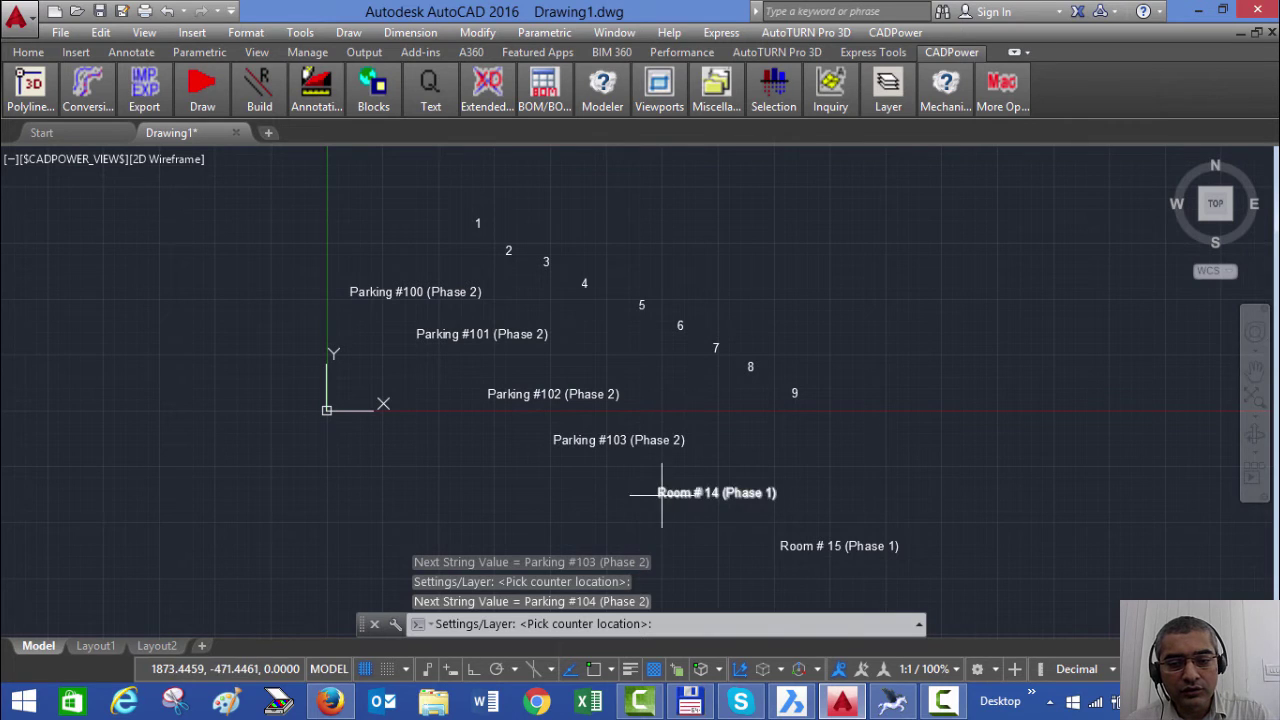
left_click(660, 493)
left_click(782, 546)
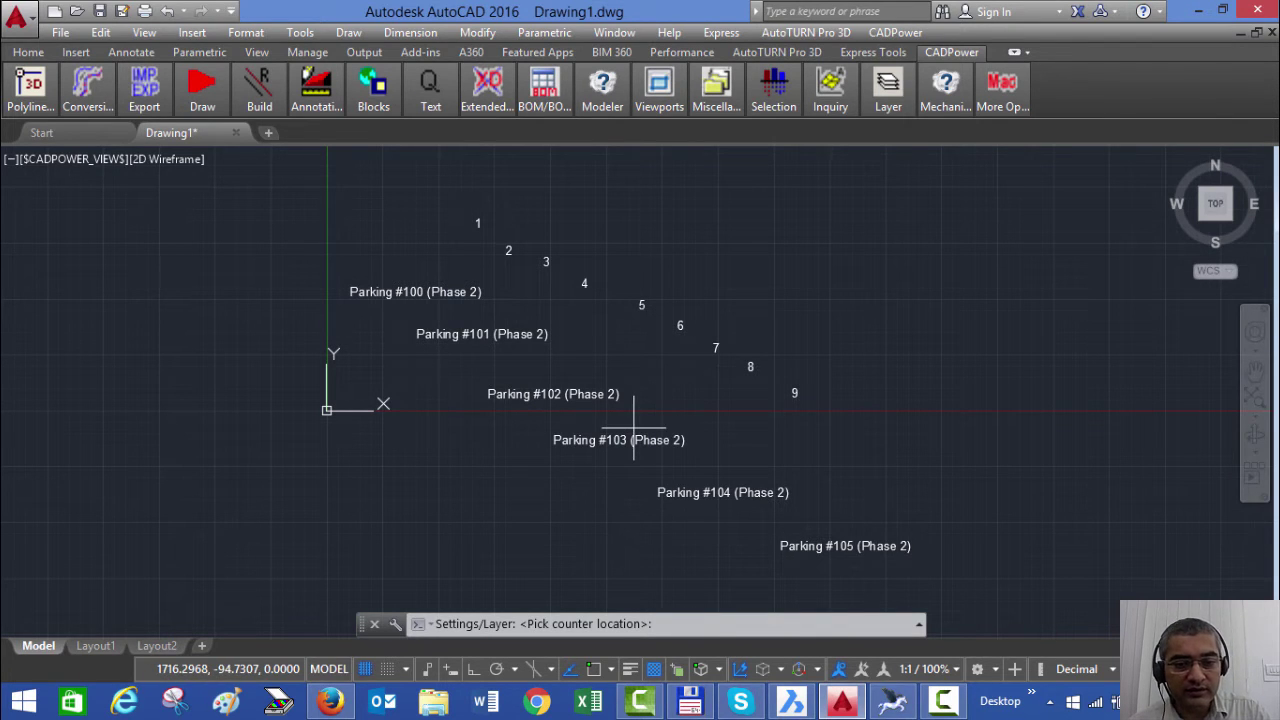
Insert a new counter text into the series after "Parking #102 (Phase 2)", placing it between that label and the next one.
type("s")
key("Return")
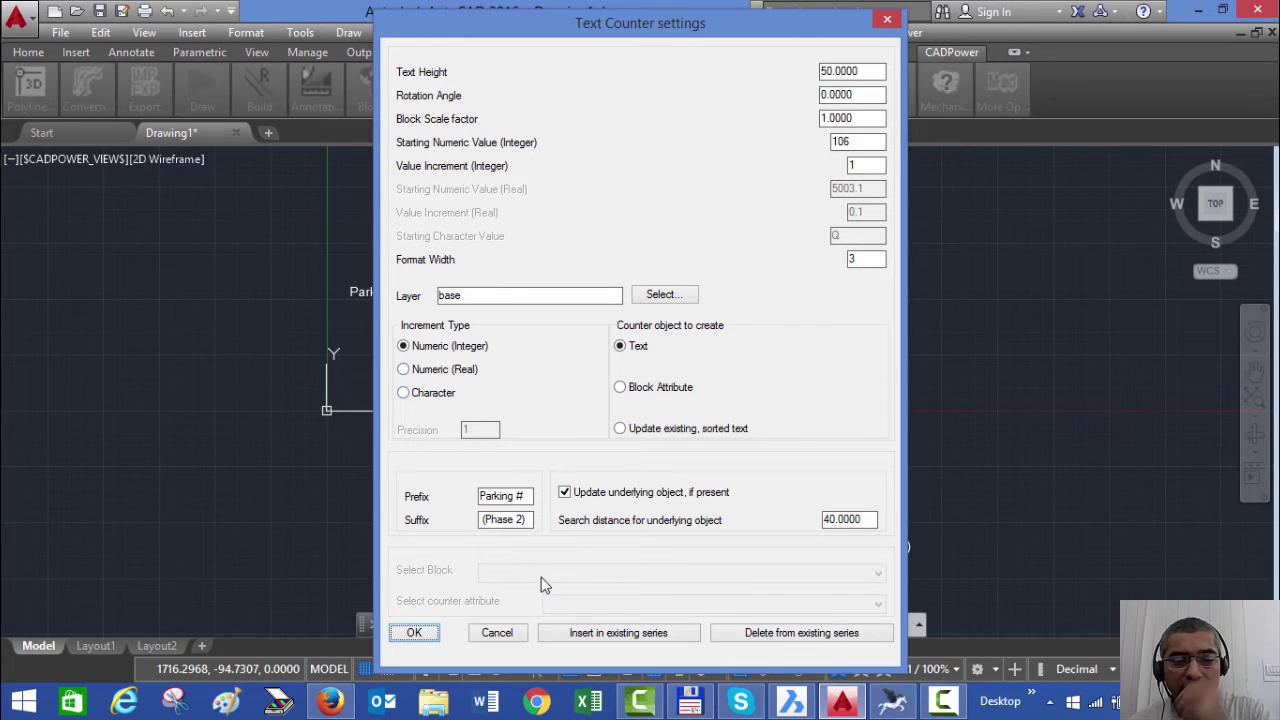
left_click(591, 636)
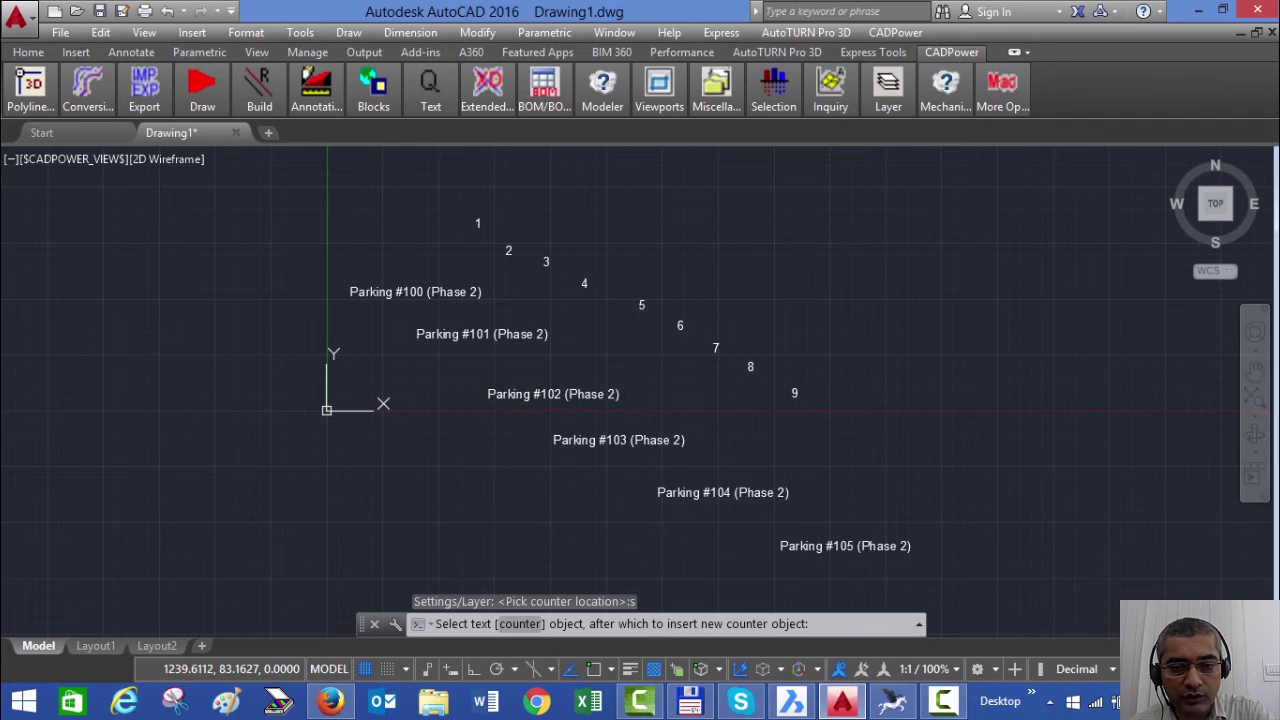
left_click(553, 394)
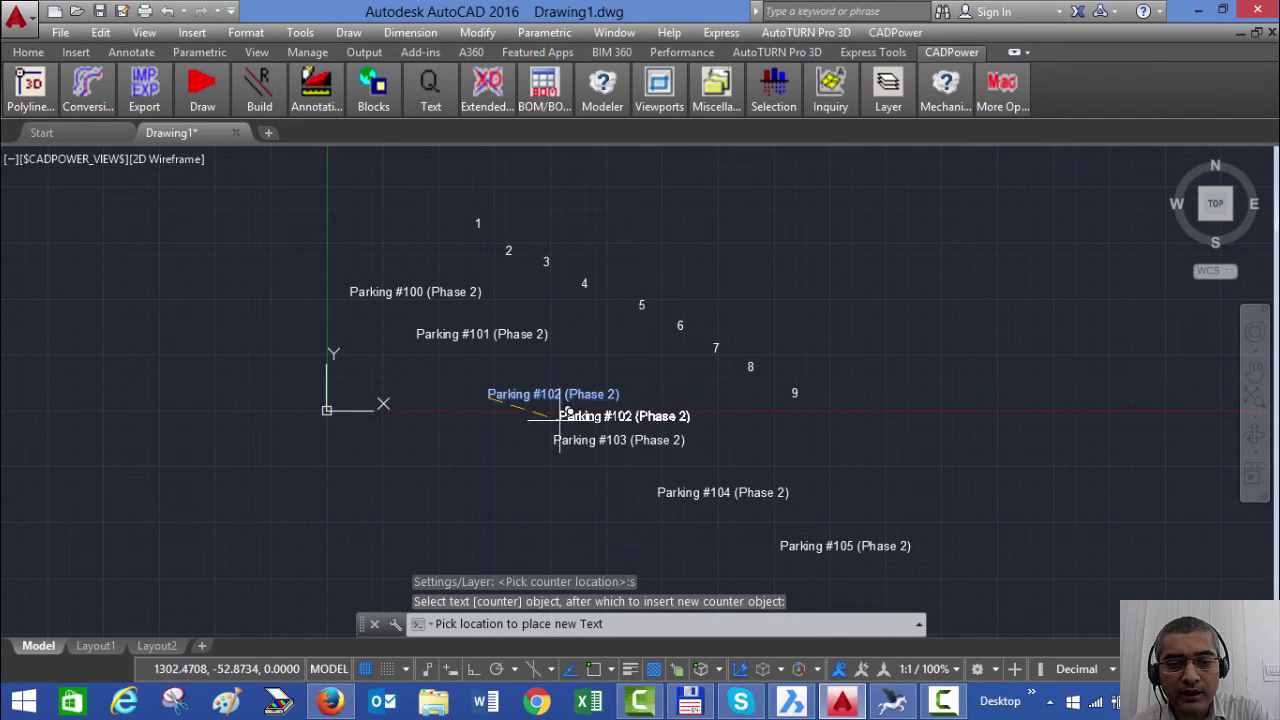
left_click(567, 416)
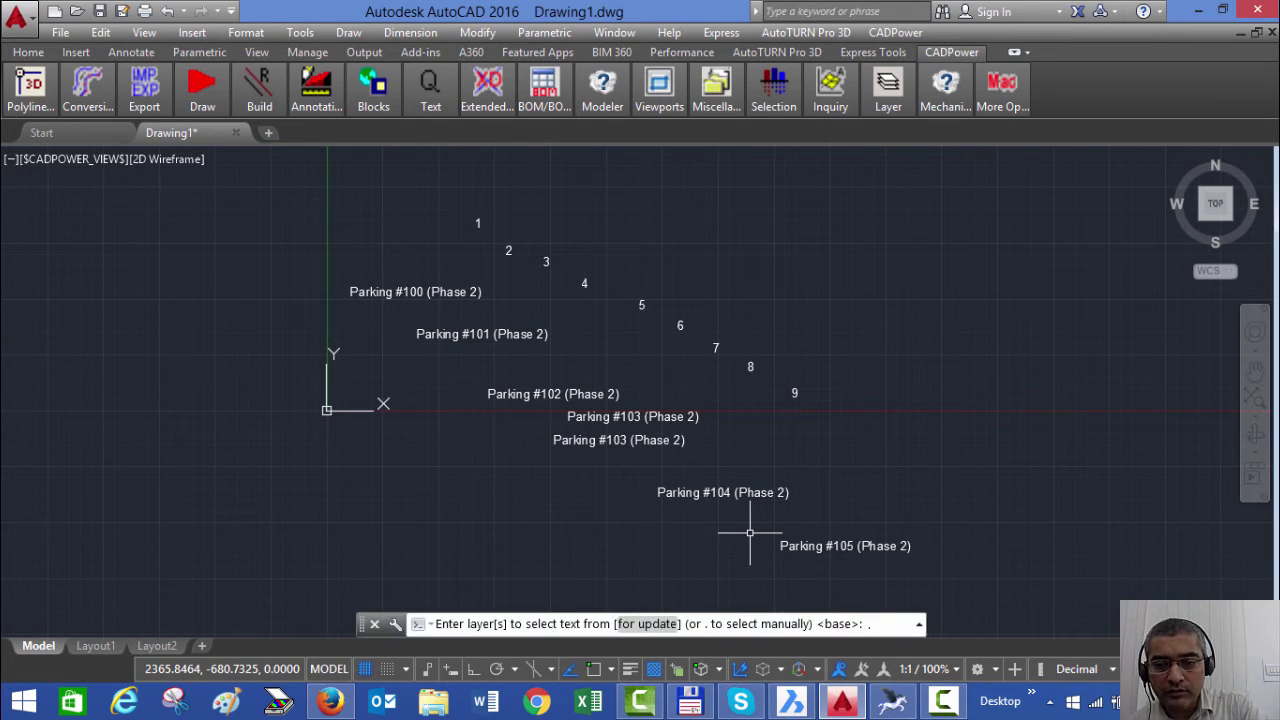
Manually select the three labels following the inserted one, renumber them as Parking #104 to #106, and accept the counter settings.
key("Return")
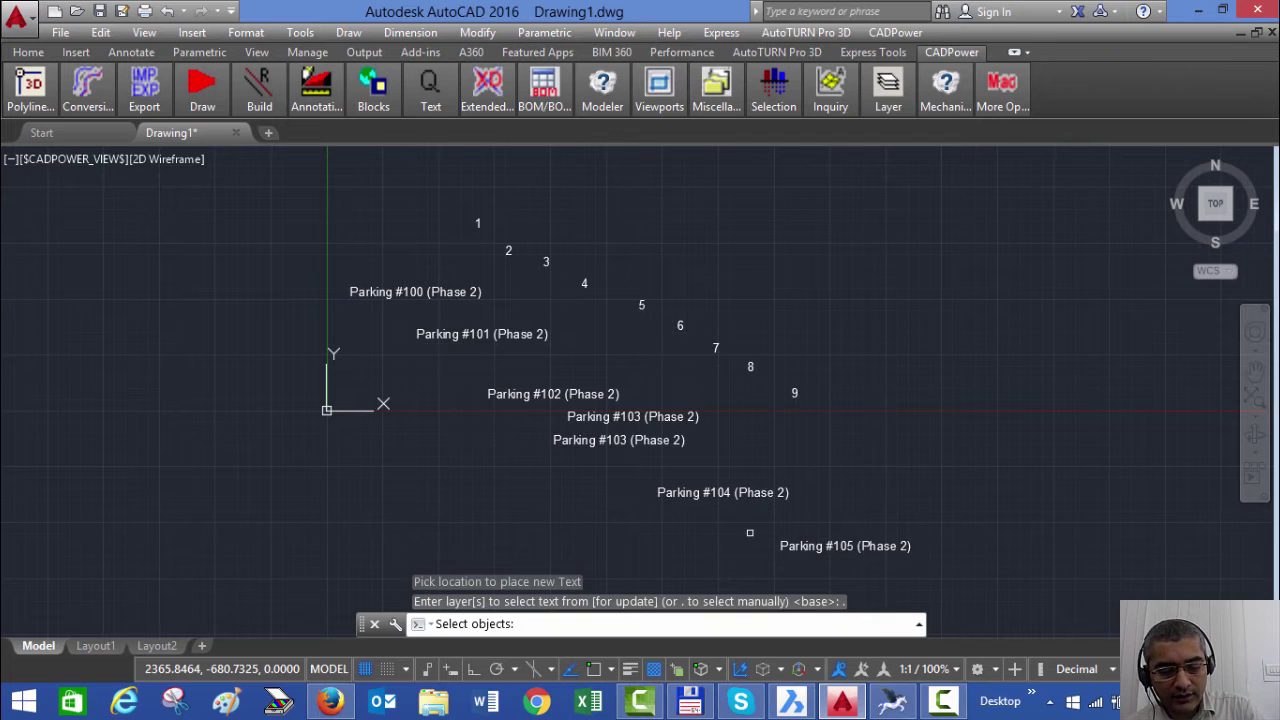
type("c")
key("Return")
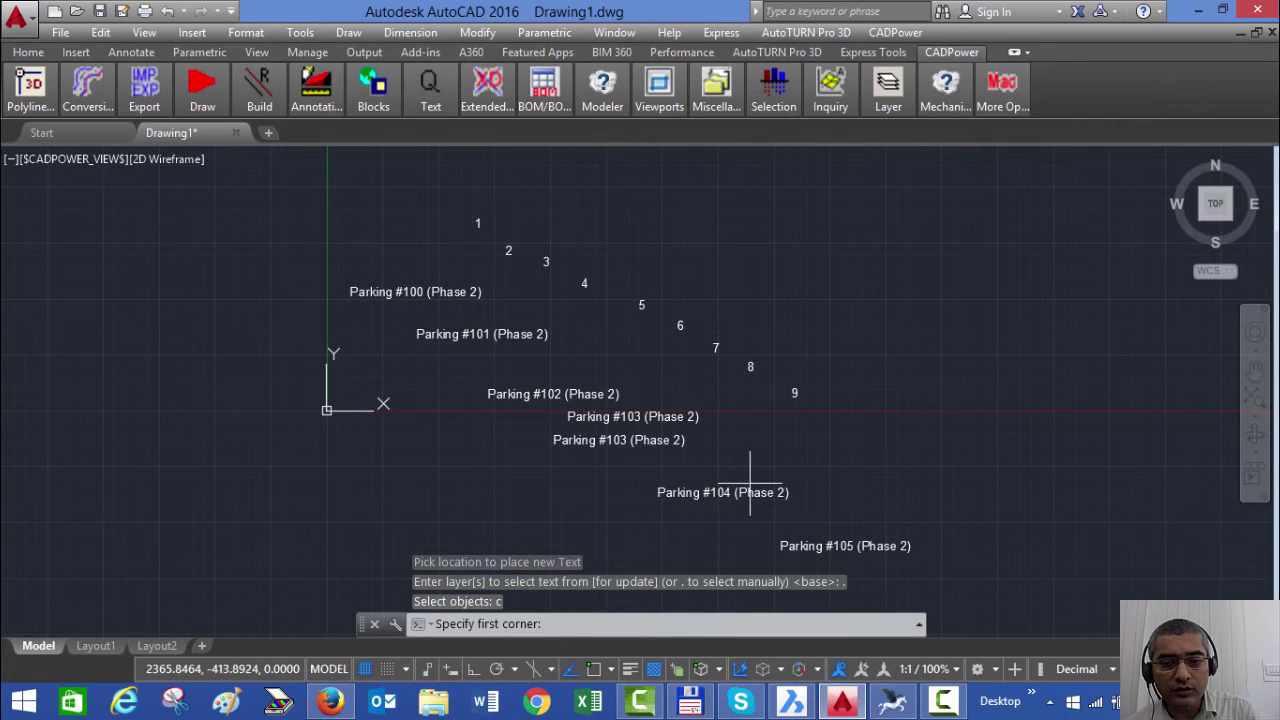
left_click(768, 430)
left_click(646, 526)
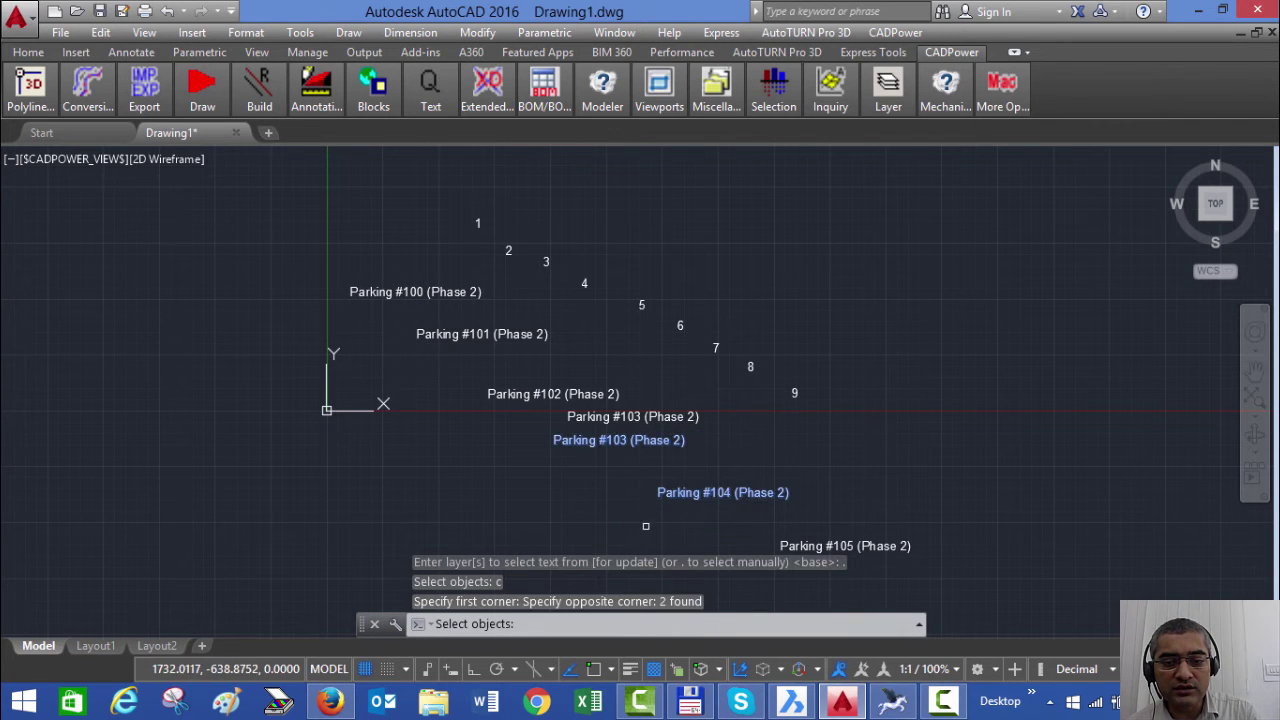
left_click(895, 494)
left_click(830, 584)
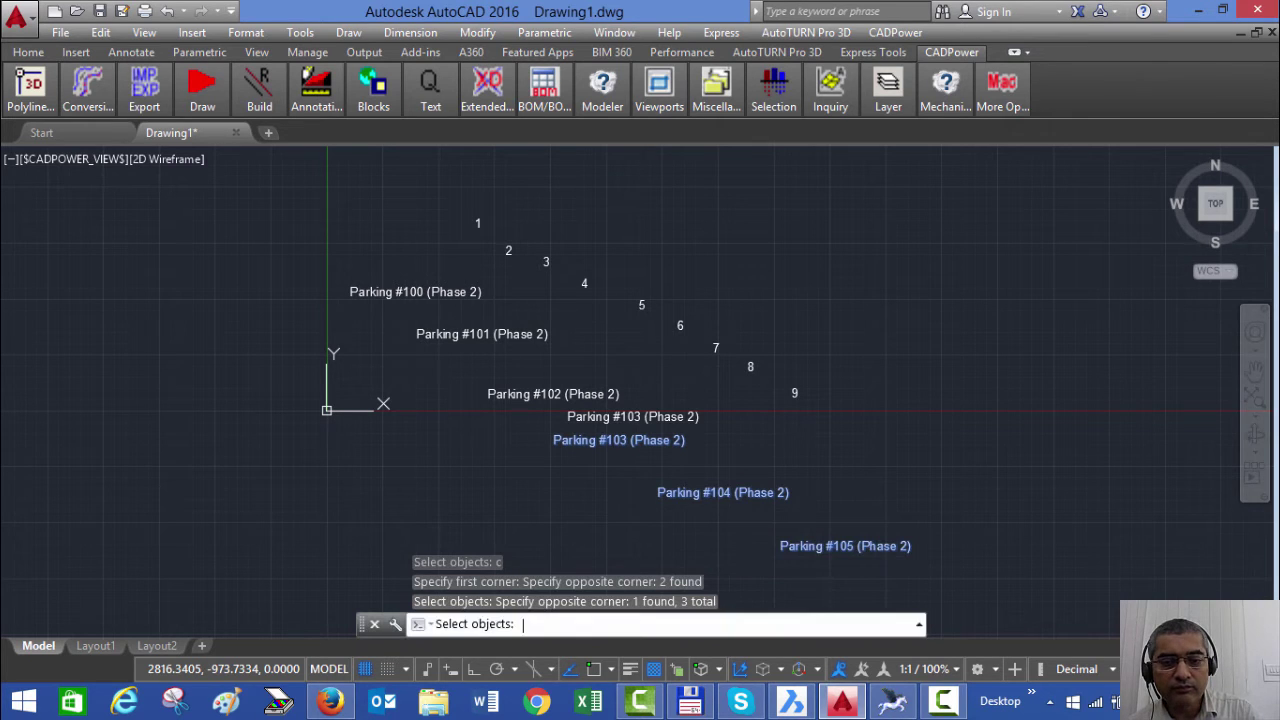
key("Return")
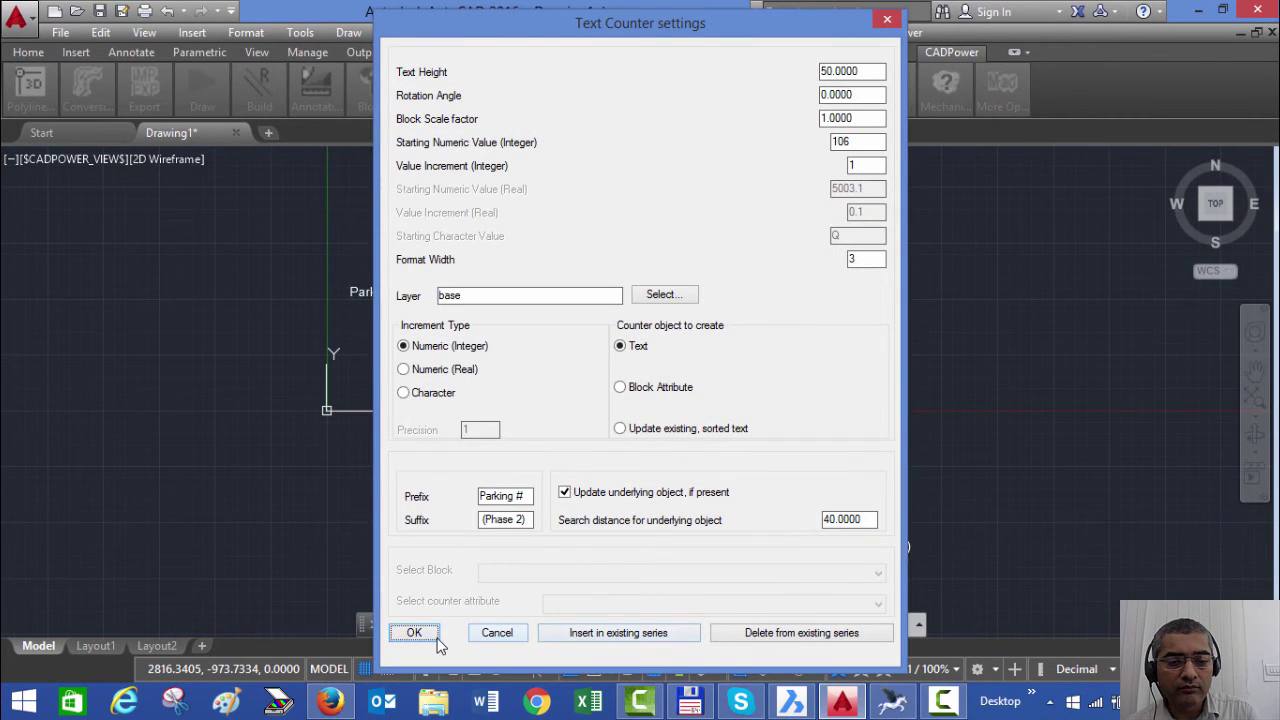
left_click(437, 638)
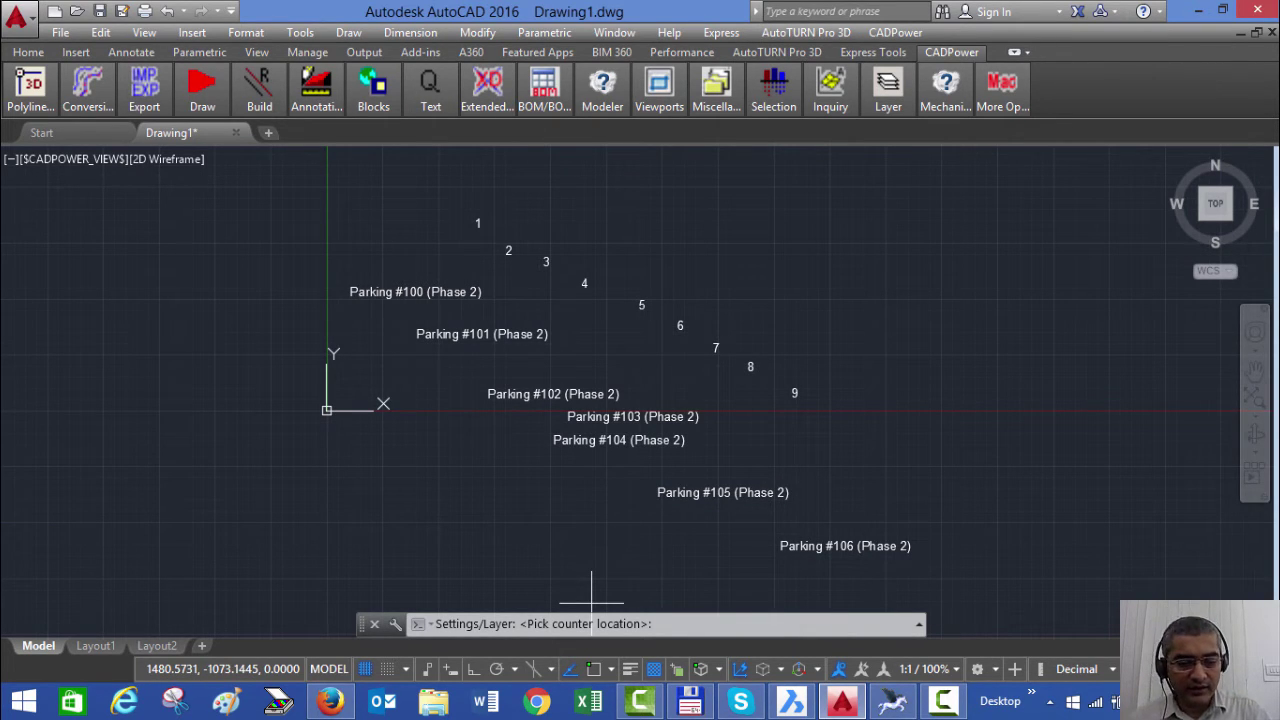
Try to delete a counter from the existing series with the counter object set to Block Attribute.
type("s")
key("Return")
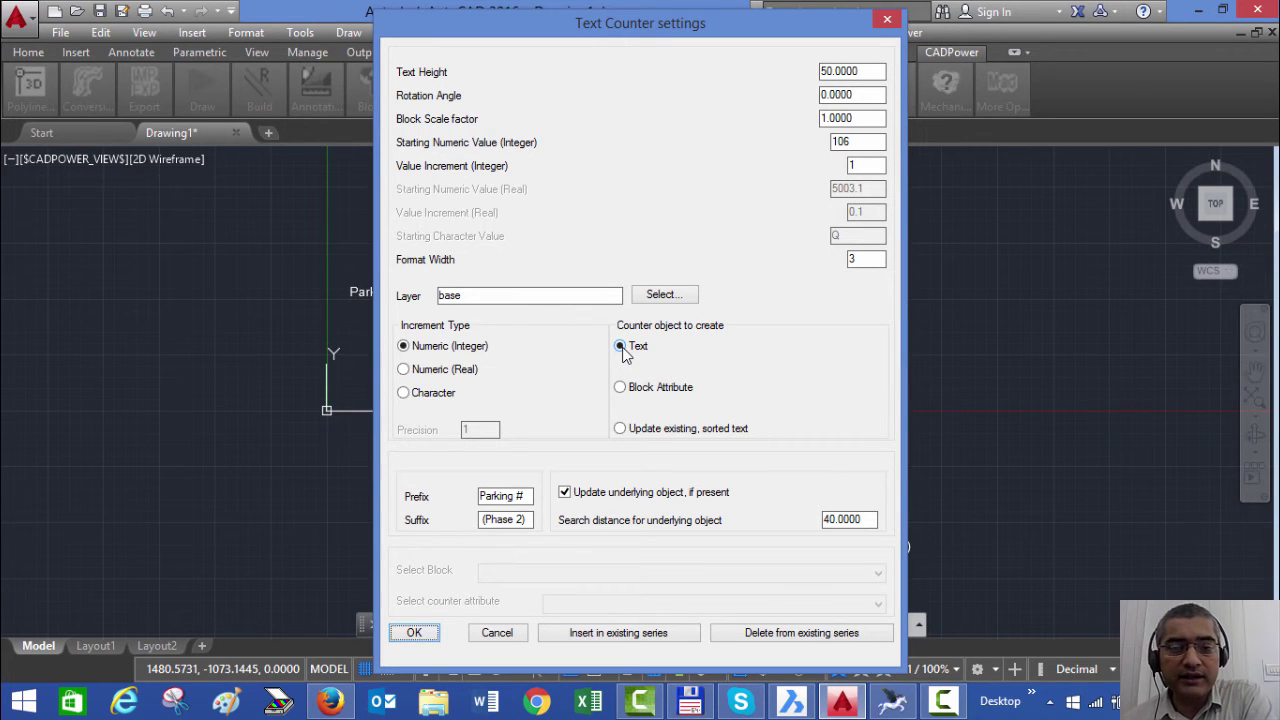
left_click(621, 388)
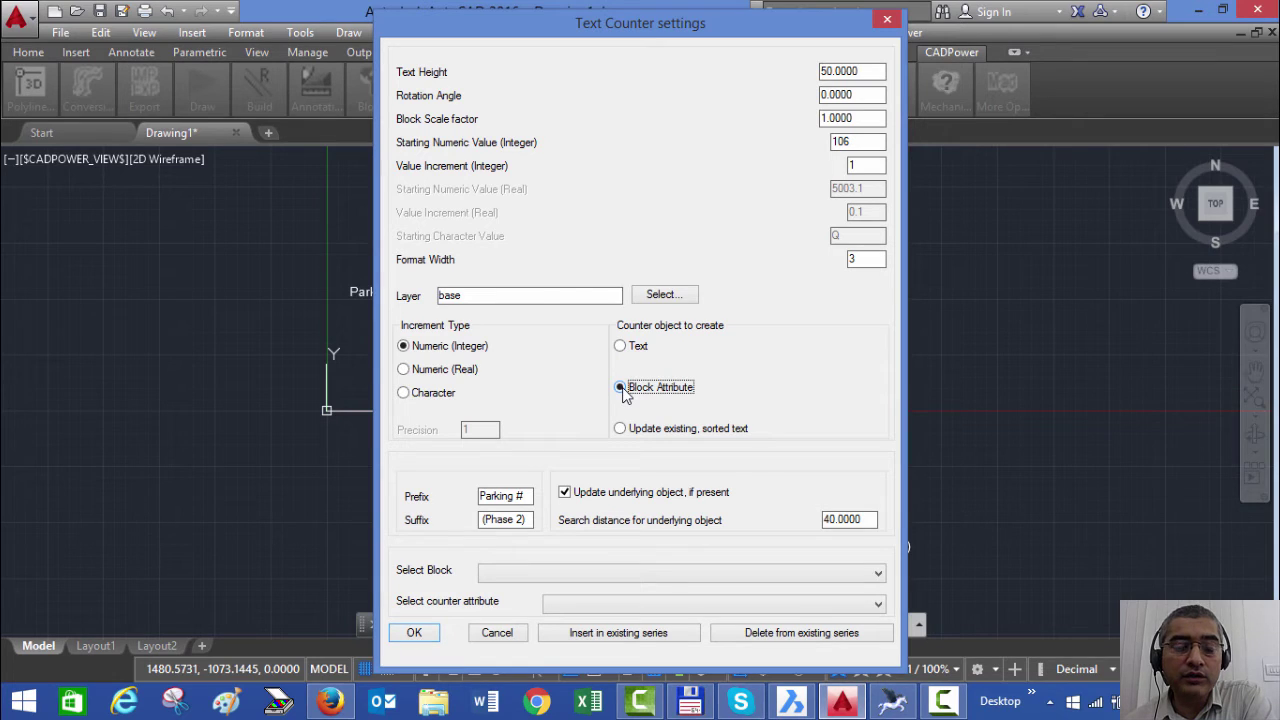
left_click(553, 582)
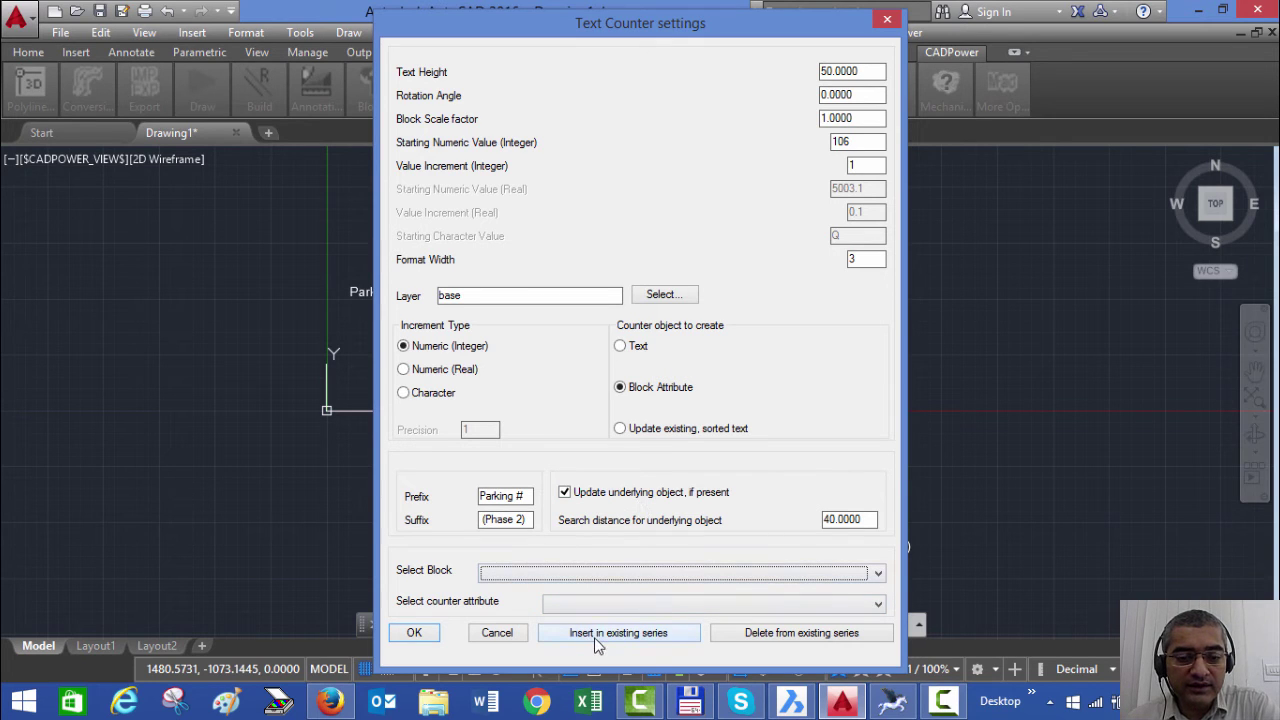
left_click(800, 636)
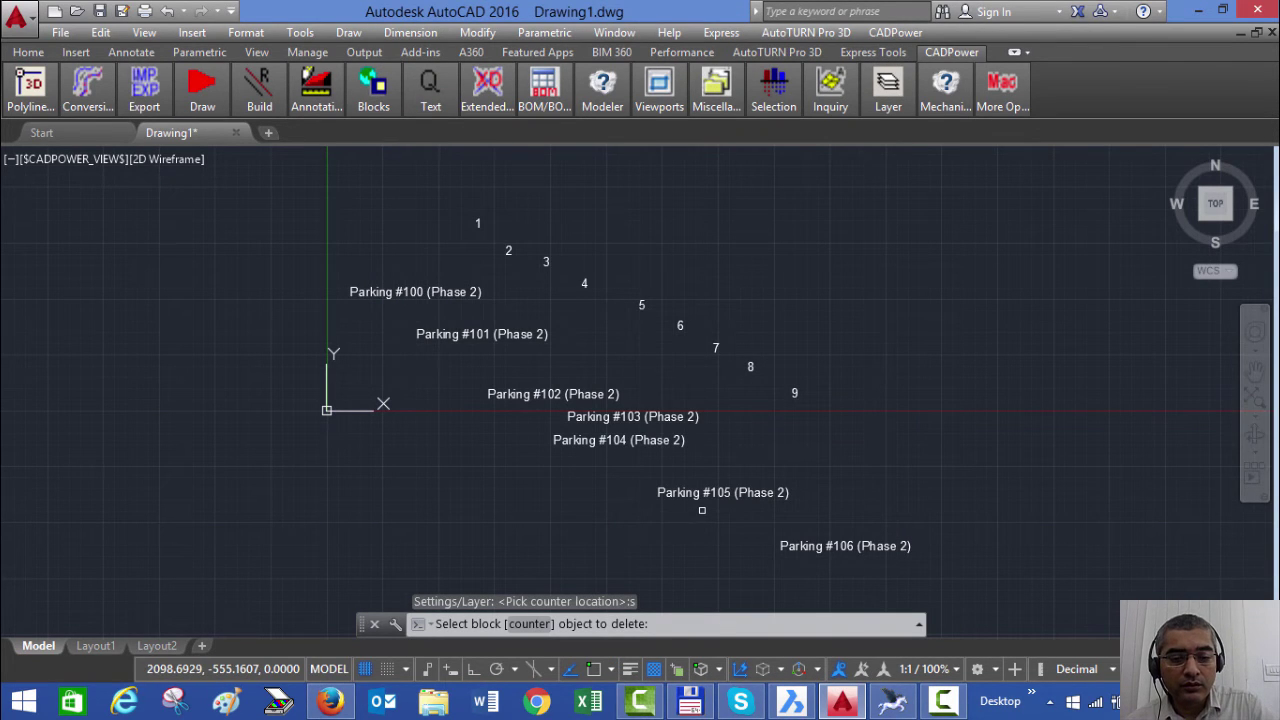
key("Return")
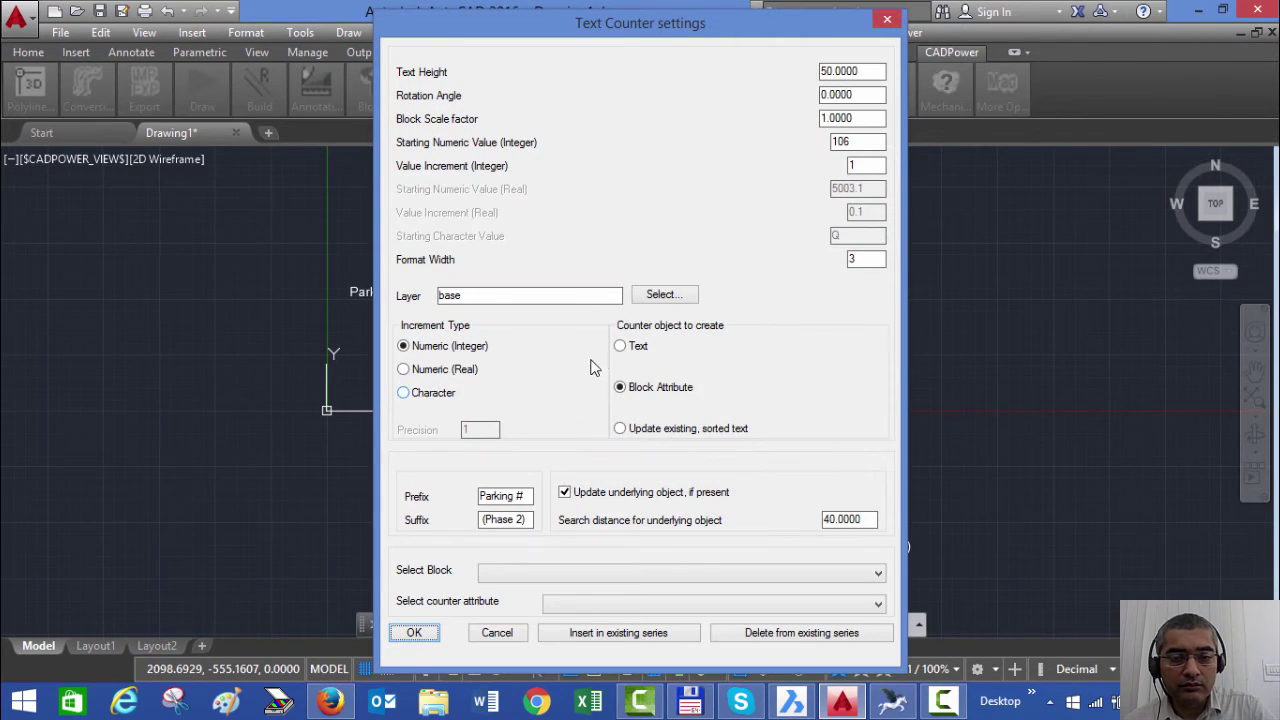
Set the counter object to Text and delete the "Parking #105 (Phase 2)" label from the existing series.
left_click(620, 346)
left_click(754, 632)
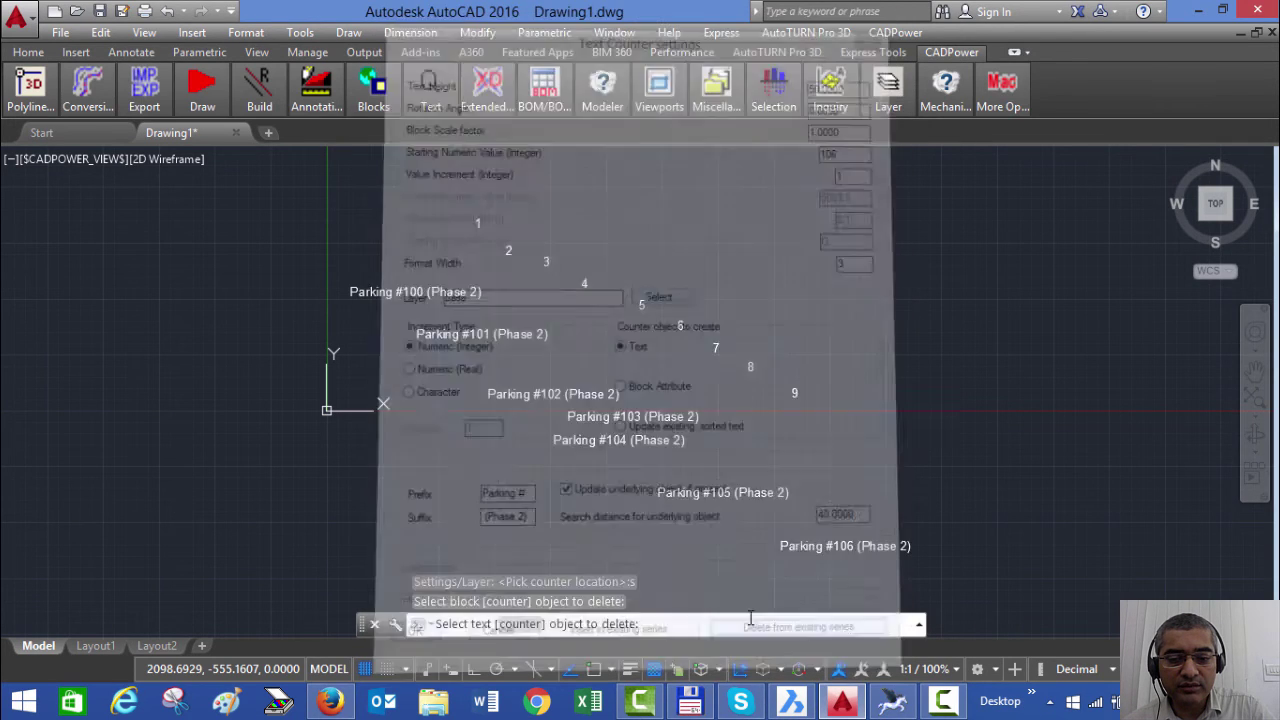
left_click(667, 492)
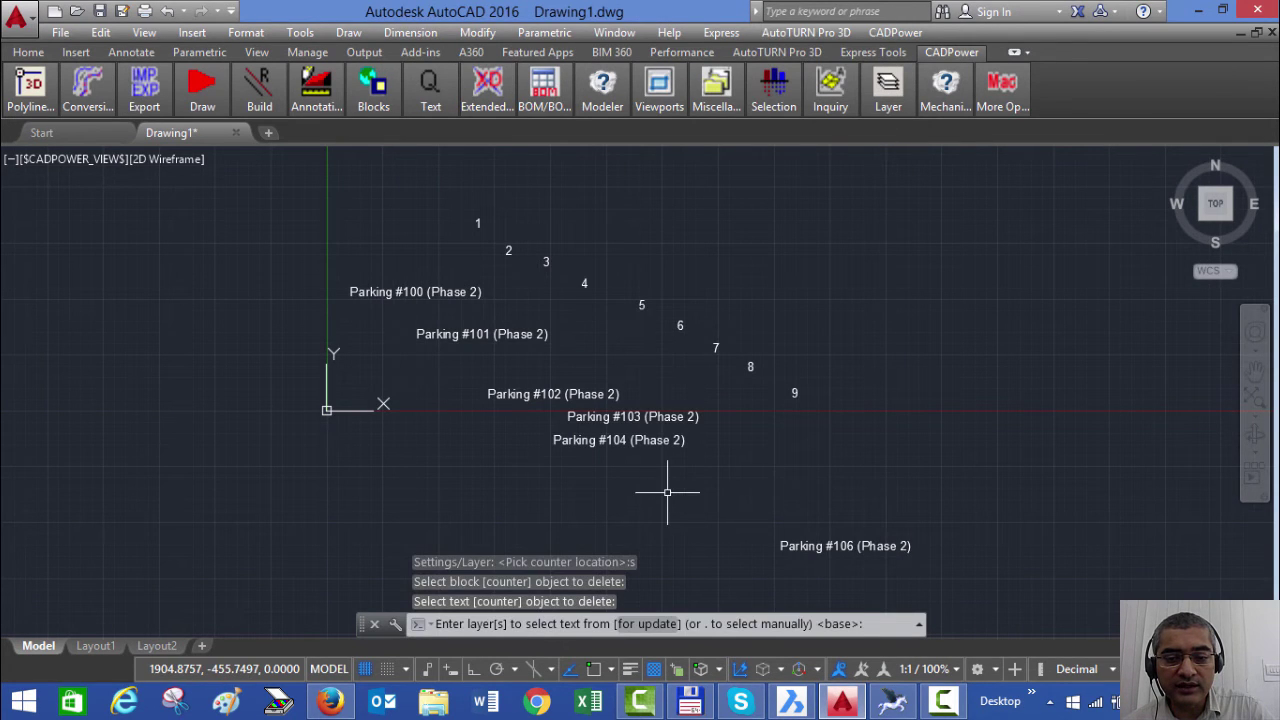
Manually select the last remaining label, renumber it as Parking #105, accept the settings, and end the counter command.
type(".")
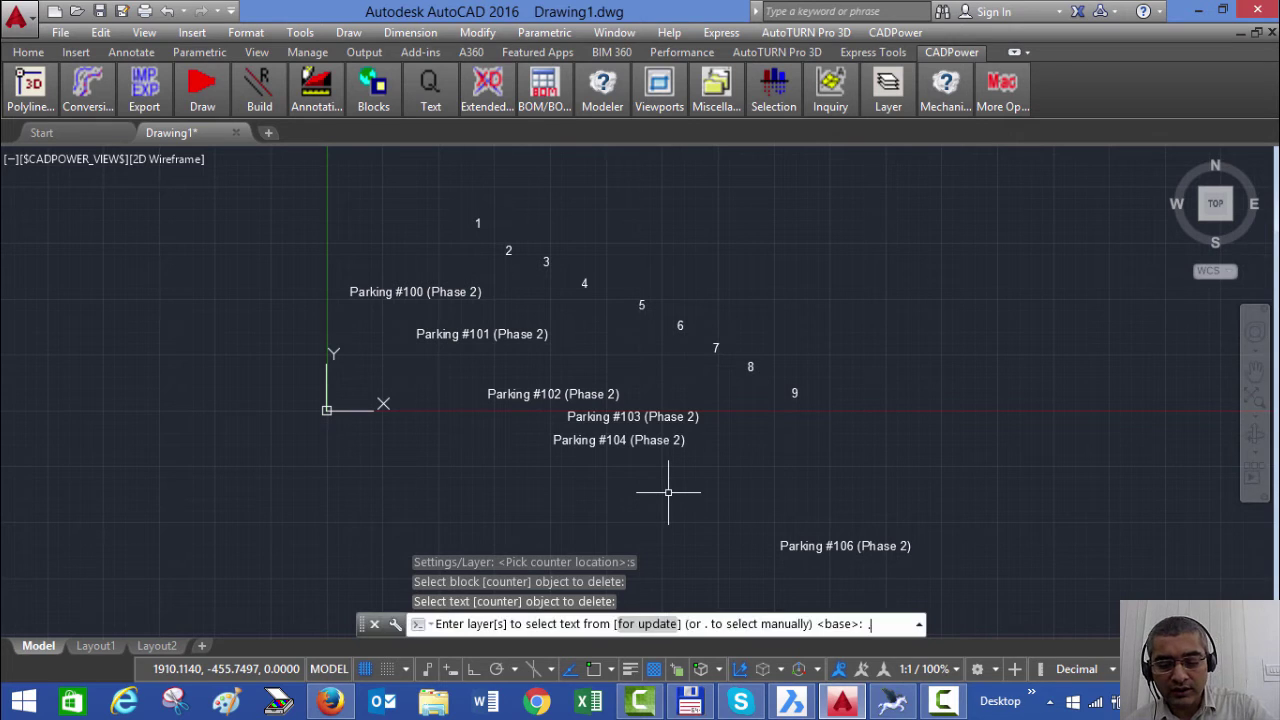
key("Return")
left_click(918, 502)
left_click(858, 575)
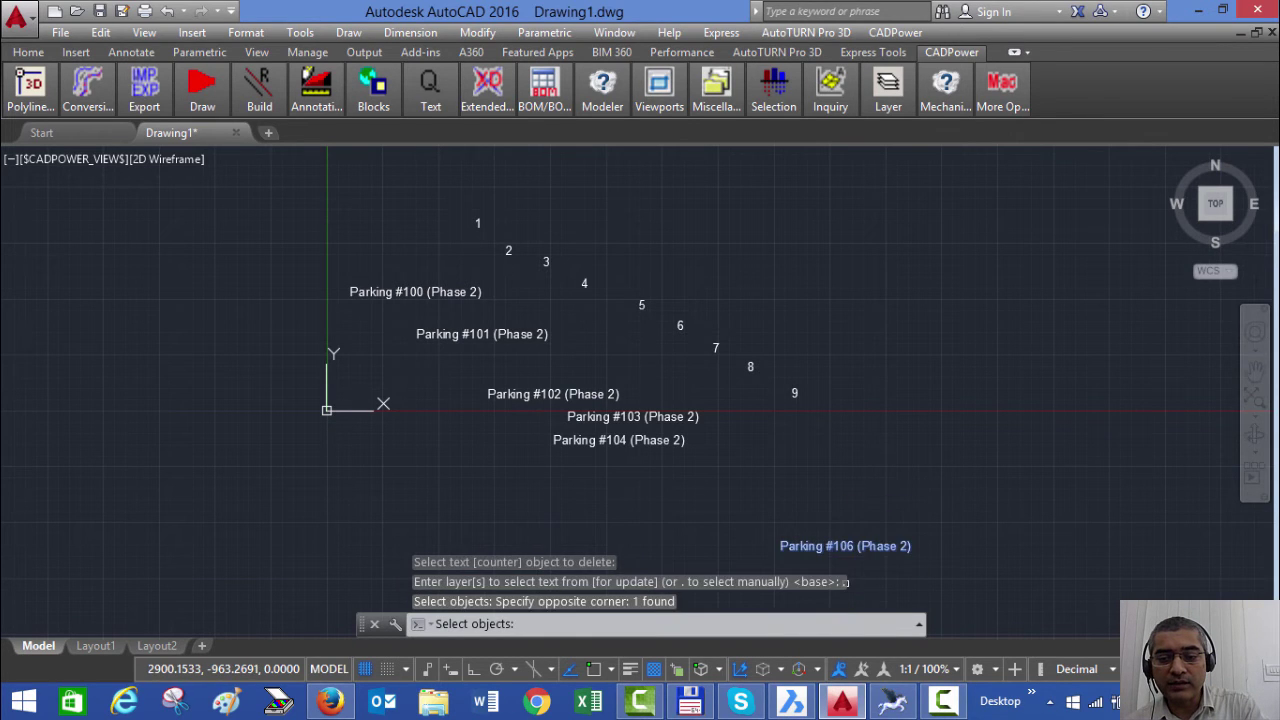
key("Return")
left_click(414, 633)
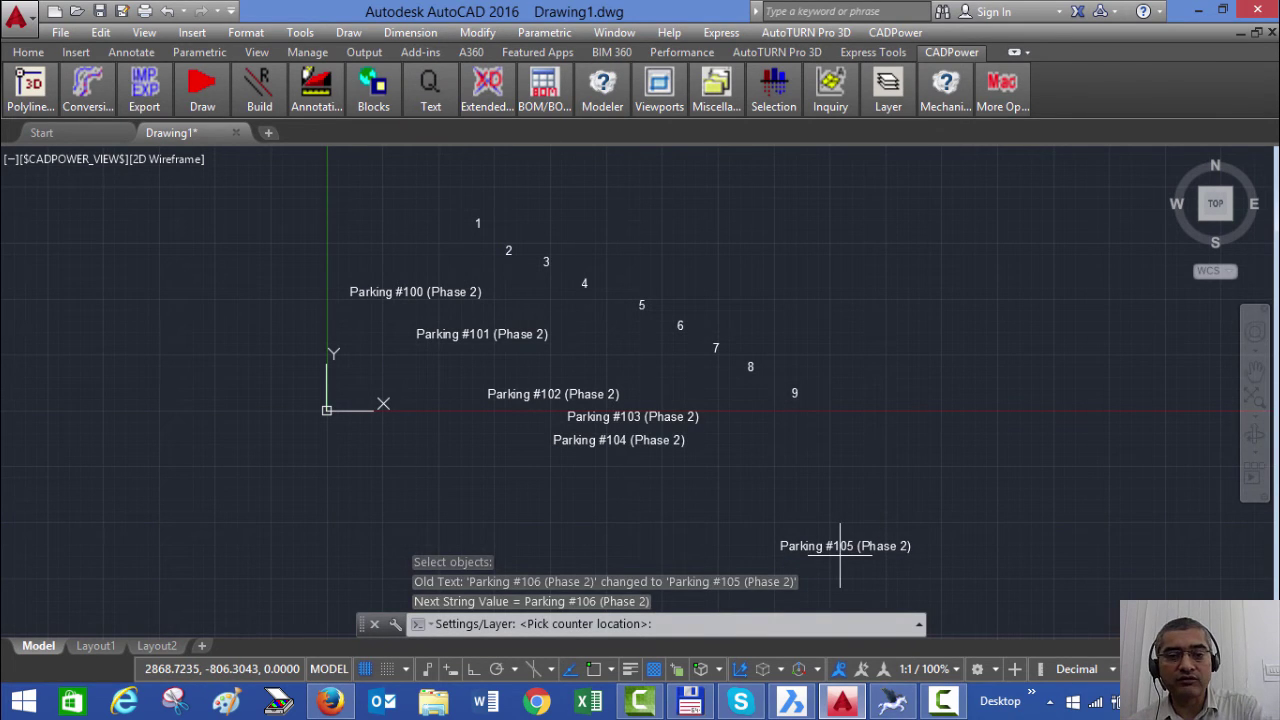
key("Return")
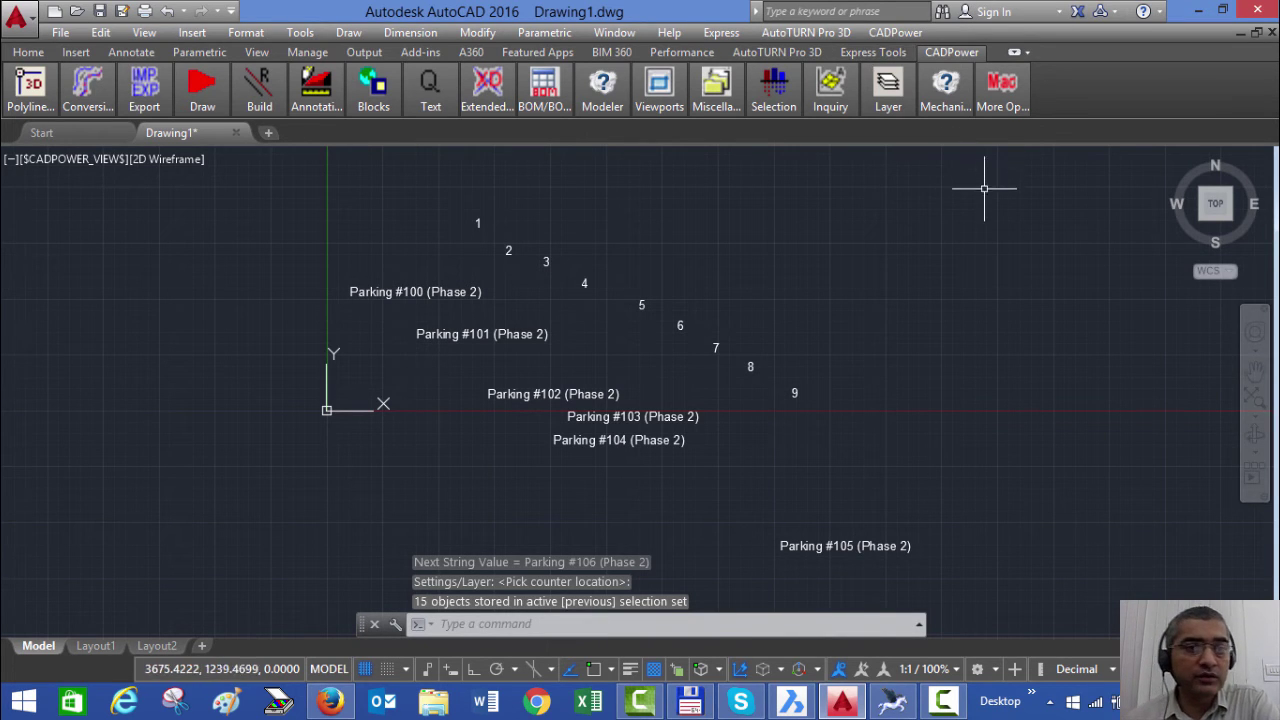
Locate the Draw Quick Text (running numbers) tool among CADPower's text tools.
left_click(896, 33)
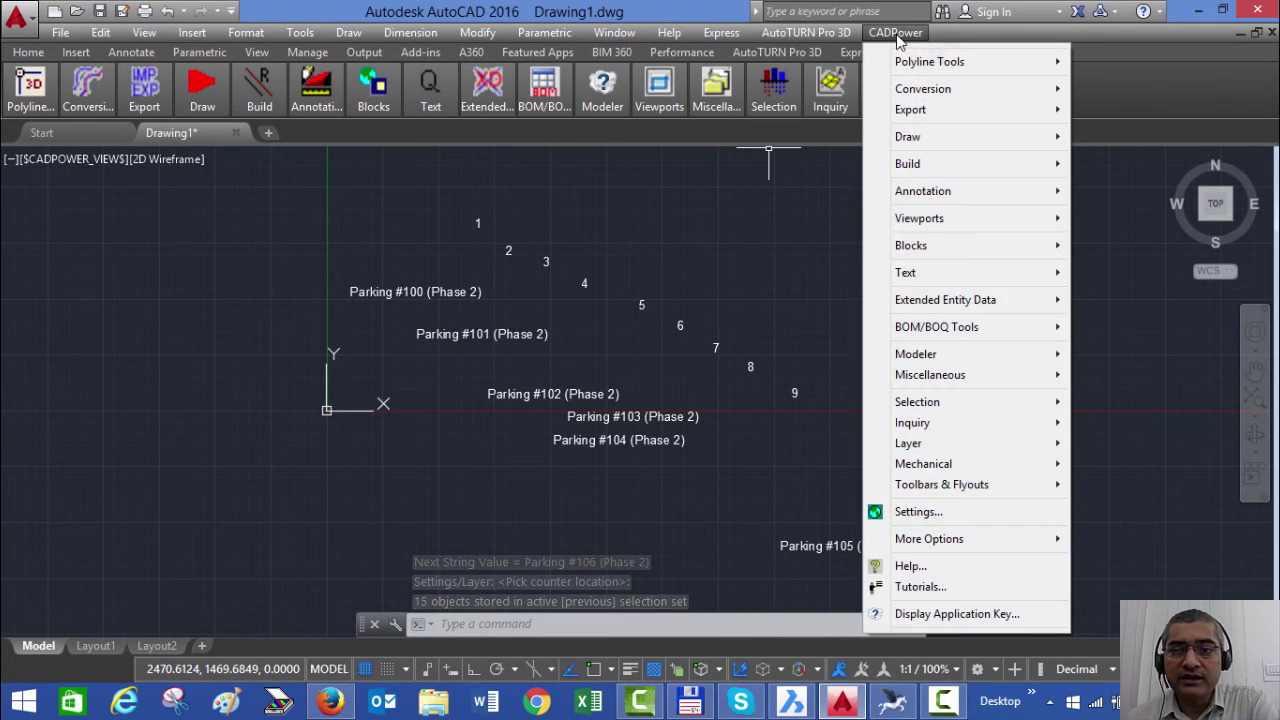
mouse_move(930, 278)
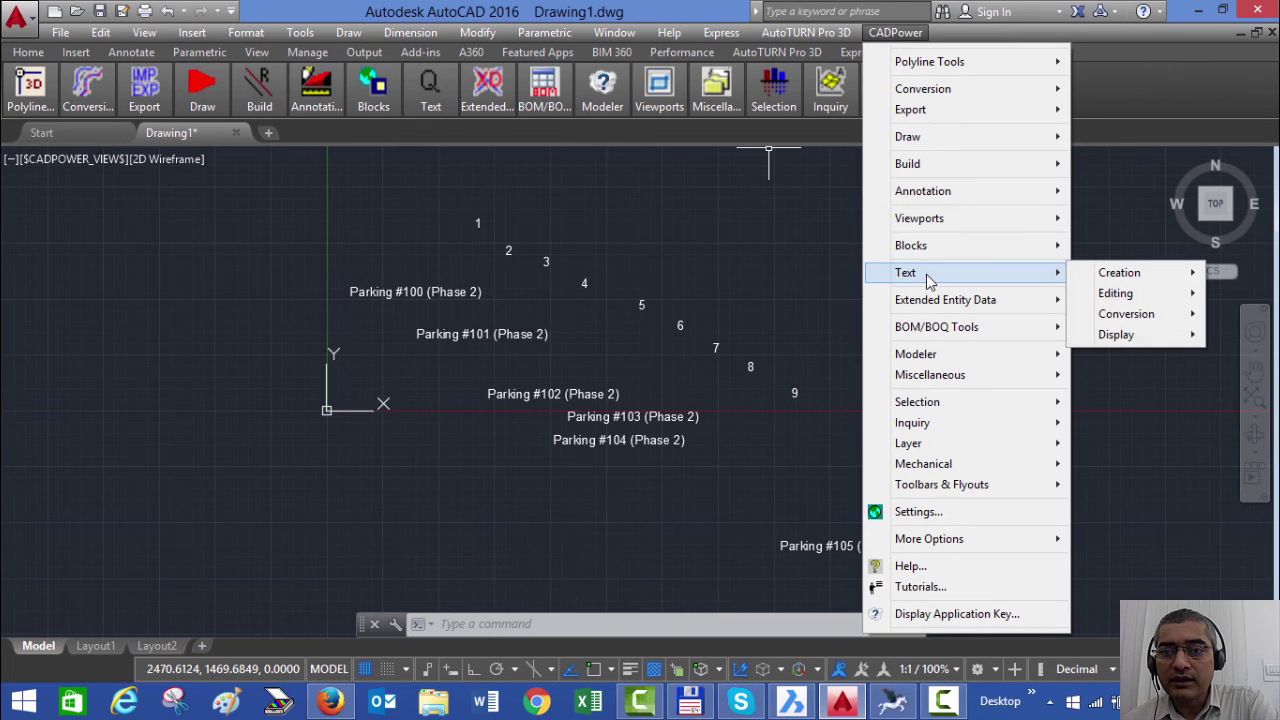
mouse_move(1150, 280)
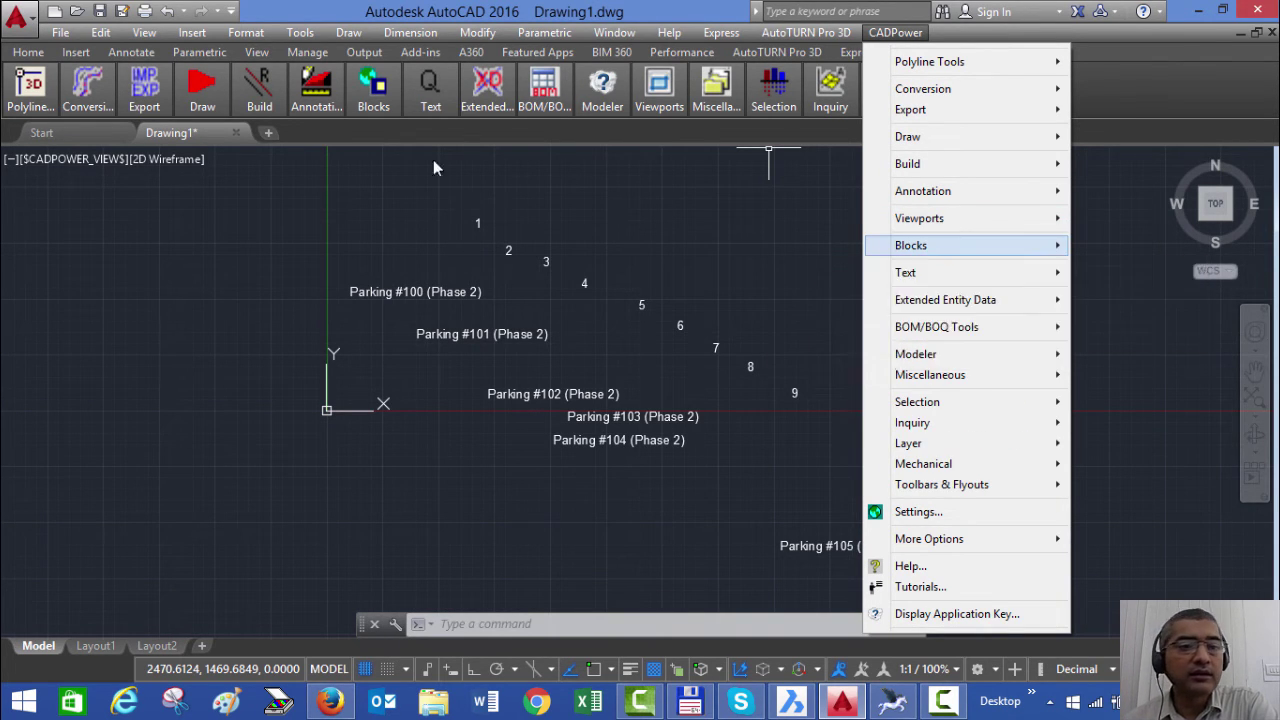
left_click(430, 95)
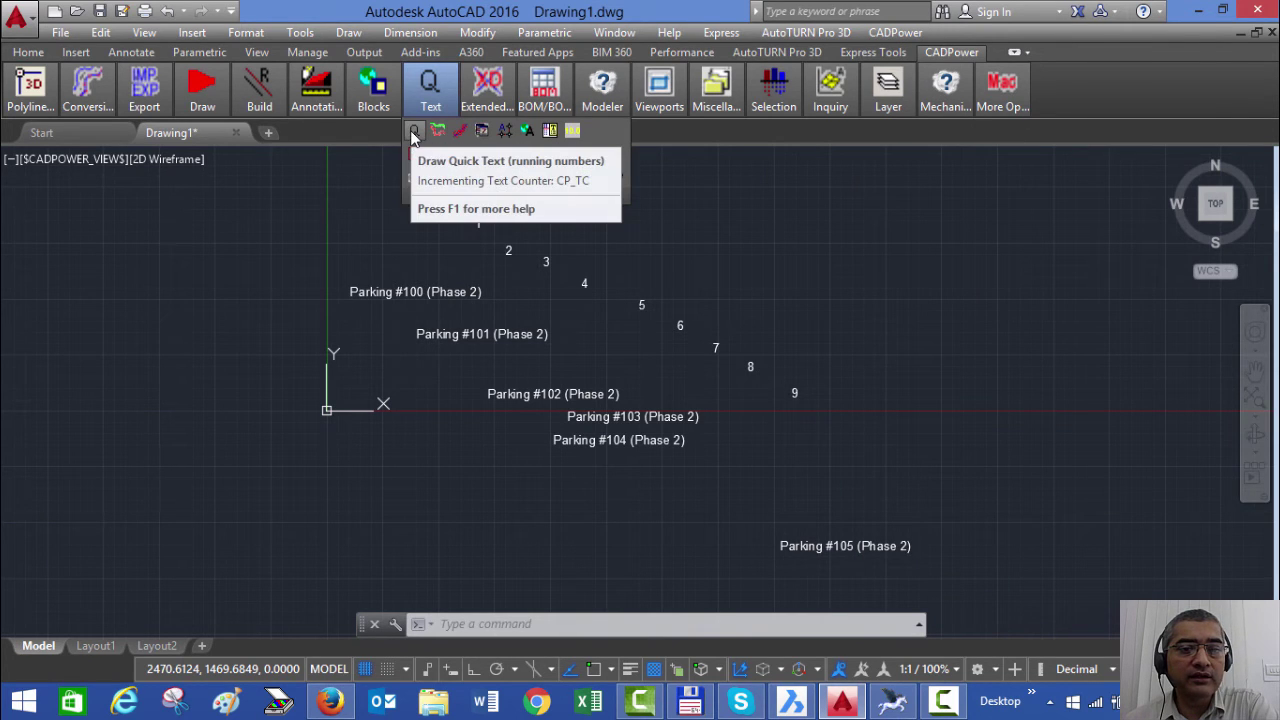
Display CADPower's floating Text toolbar, examine its Draw Quick Text-running numbers tool, and close the toolbar.
left_click(895, 32)
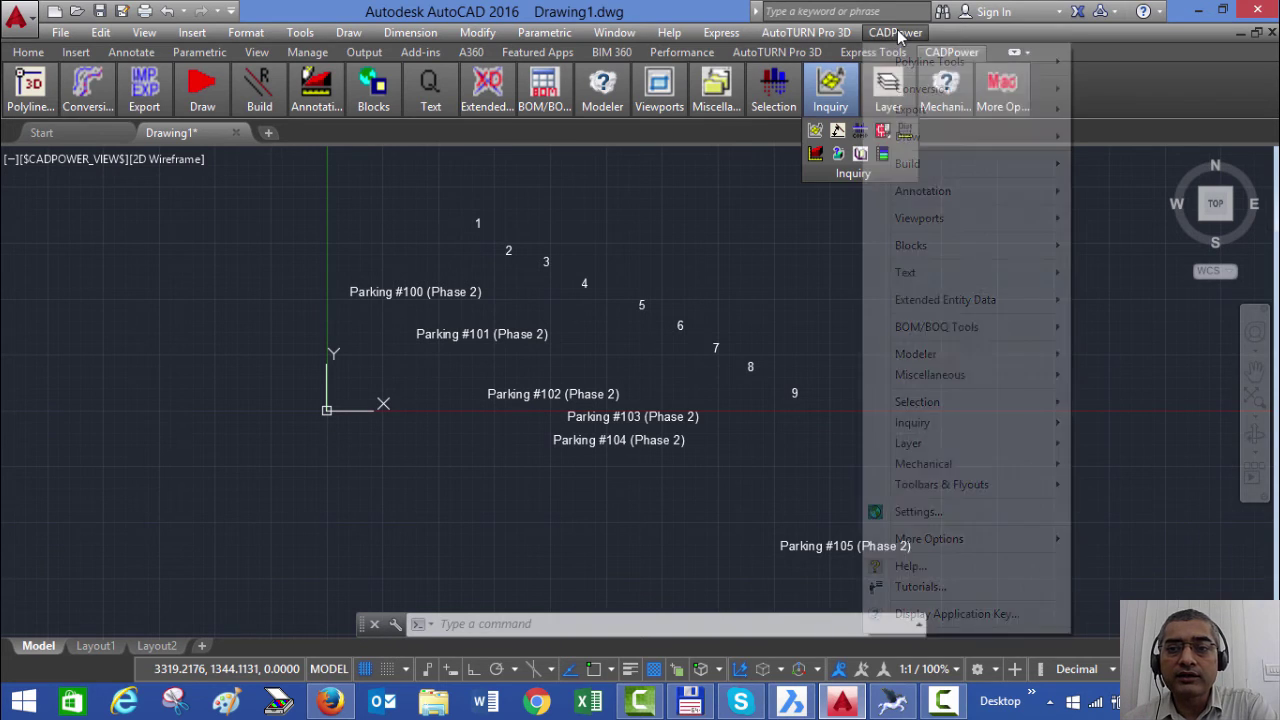
mouse_move(944, 488)
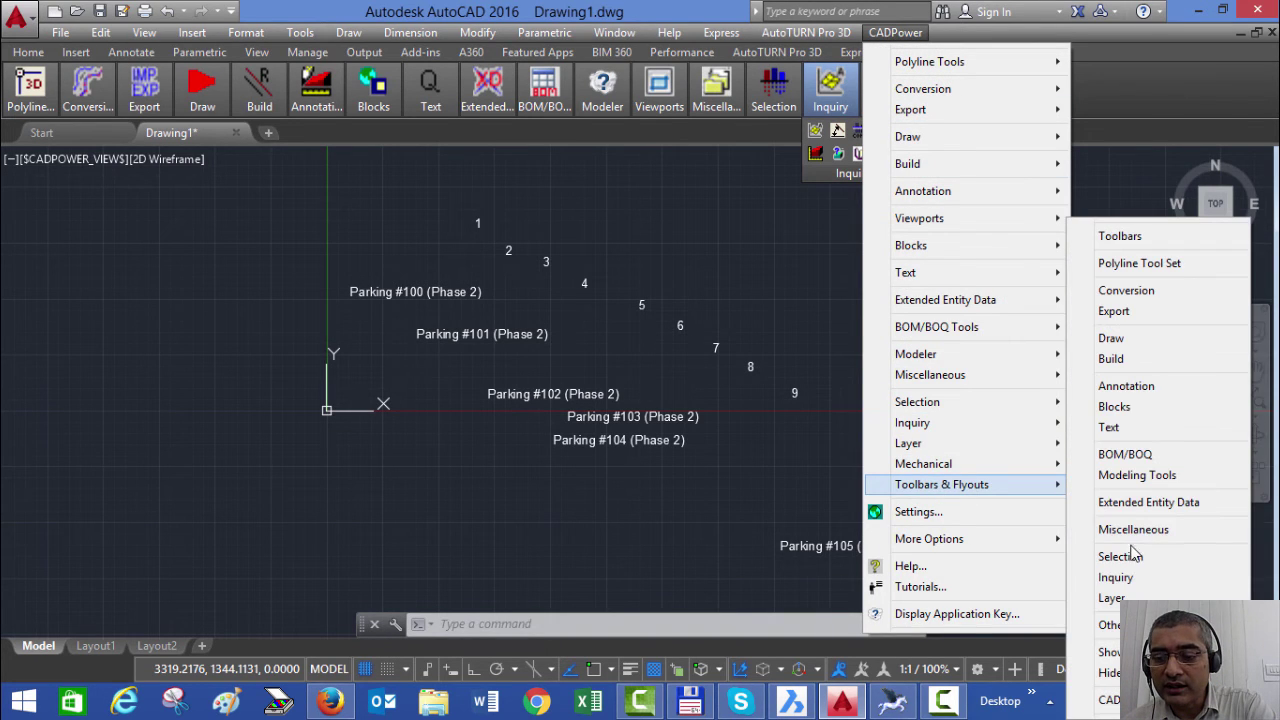
left_click(1131, 429)
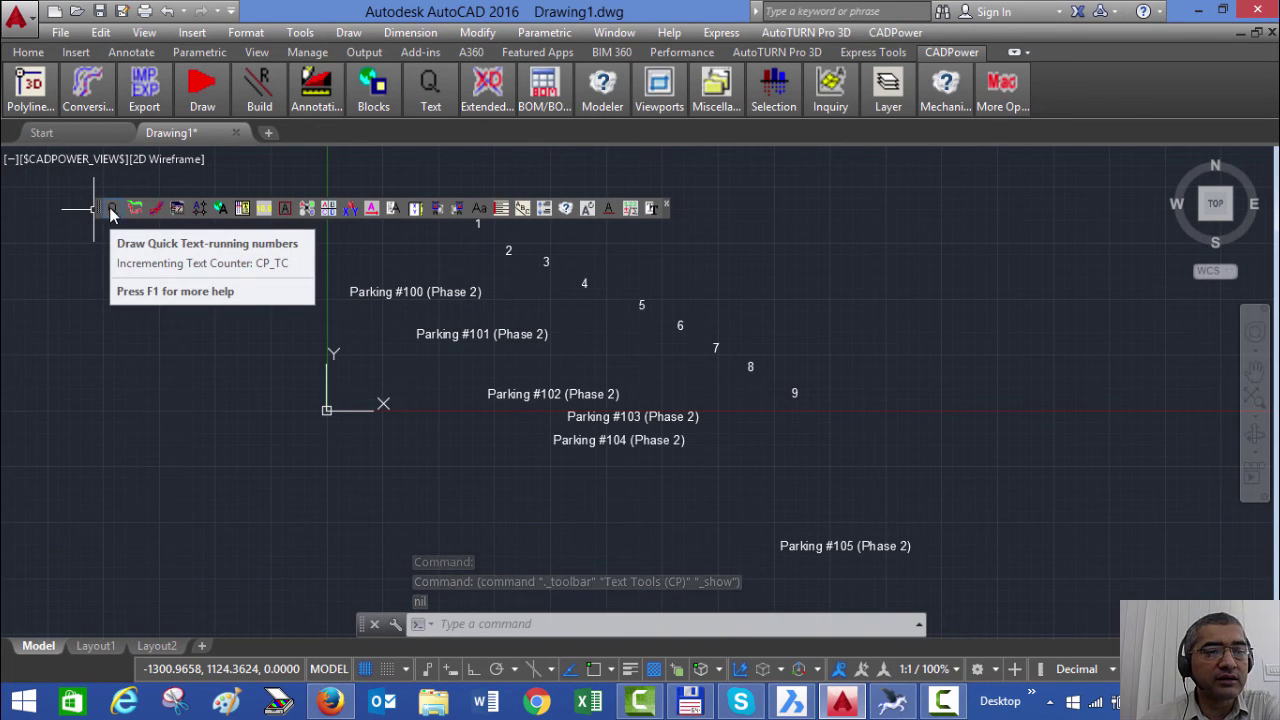
left_click(669, 203)
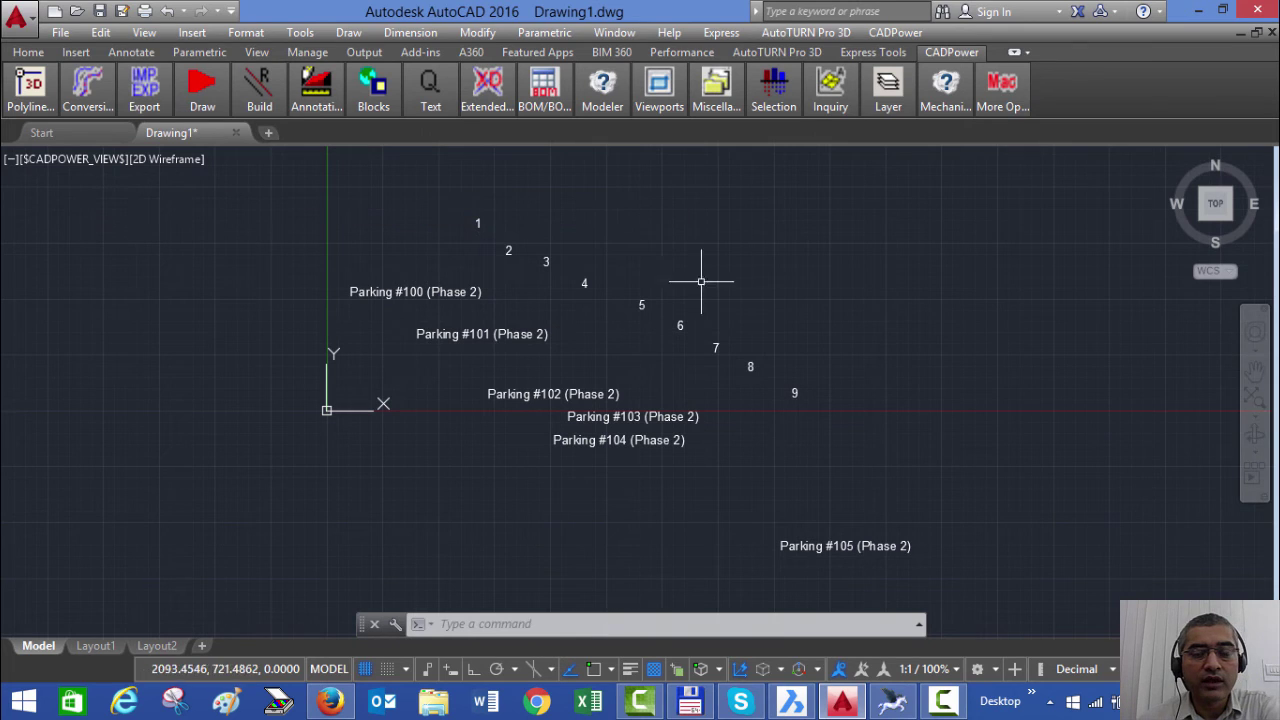
Switch to BricsCAD and place six labels, Parking #106 (Phase 2) to Parking #111 (Phase 2), with Draw Quick Text (running numbers).
left_click(789, 703)
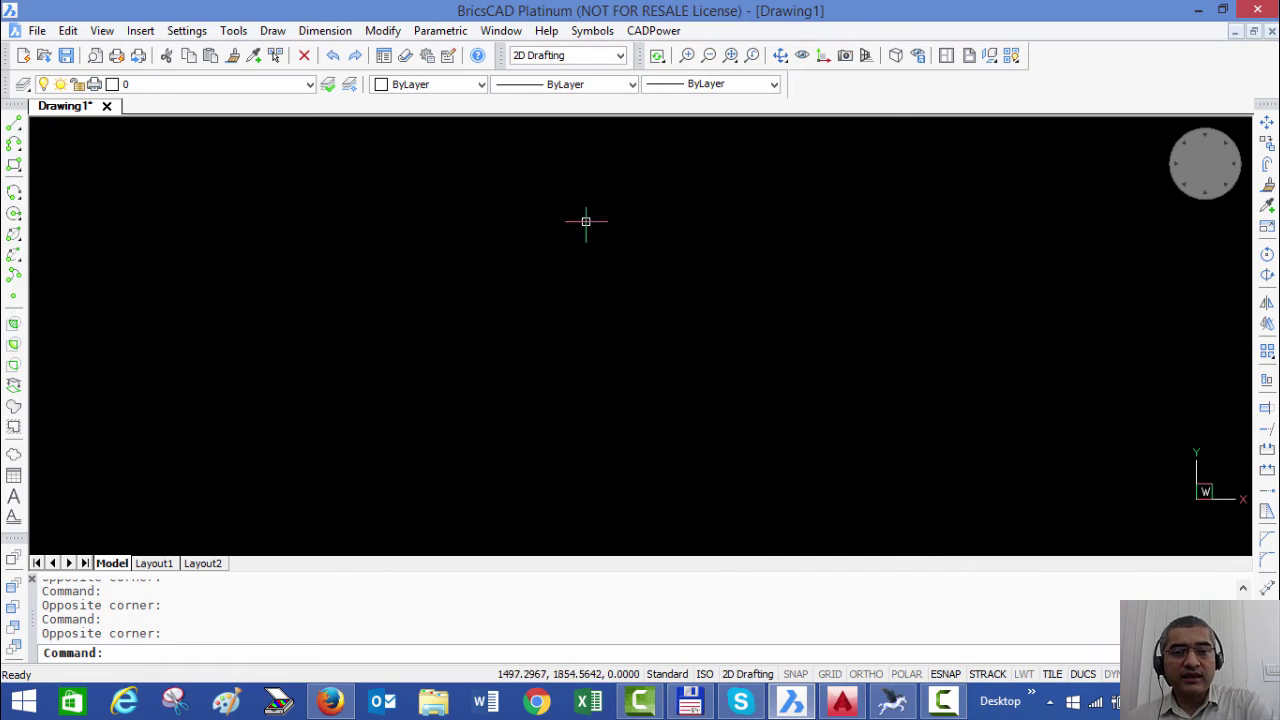
left_click(653, 30)
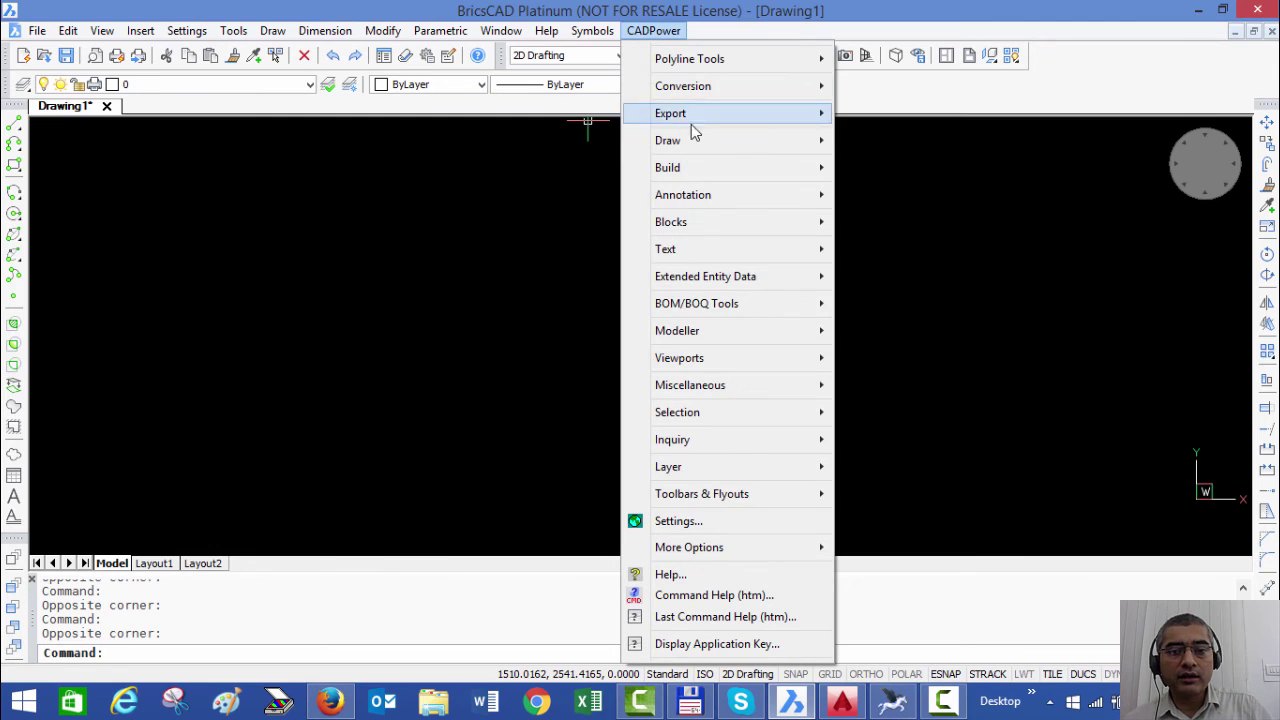
mouse_move(680, 254)
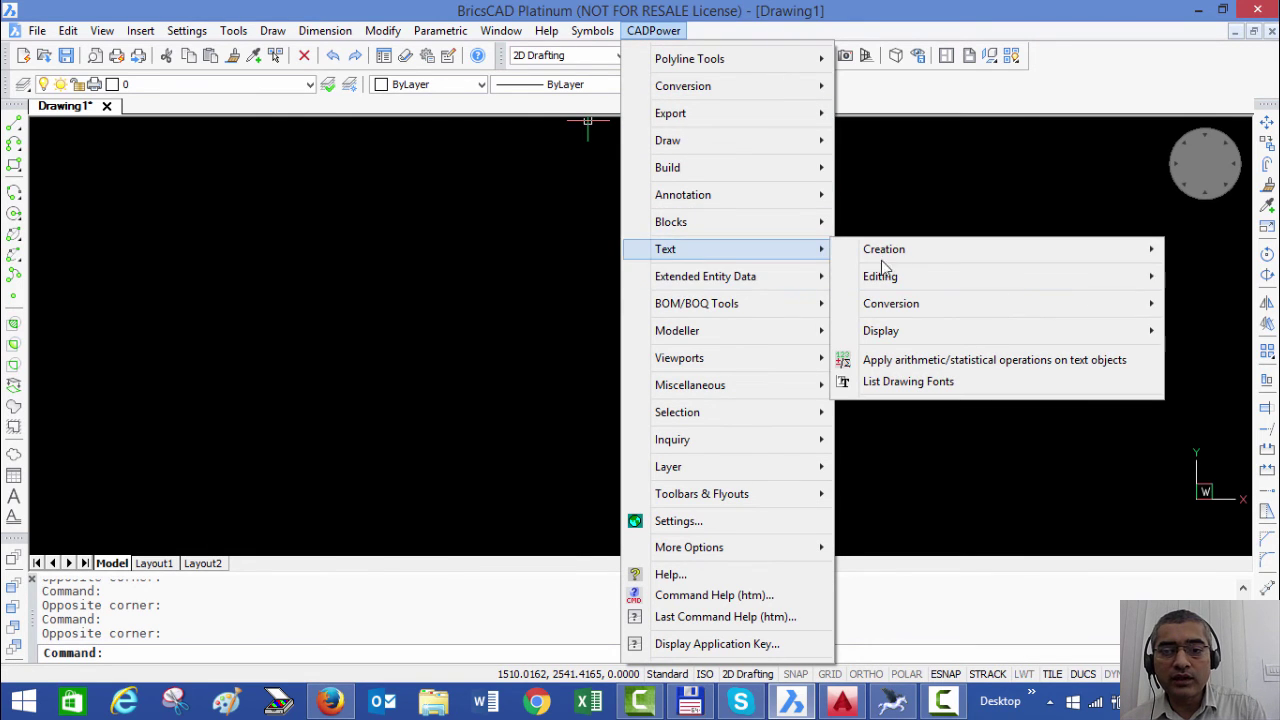
mouse_move(888, 258)
left_click(688, 255)
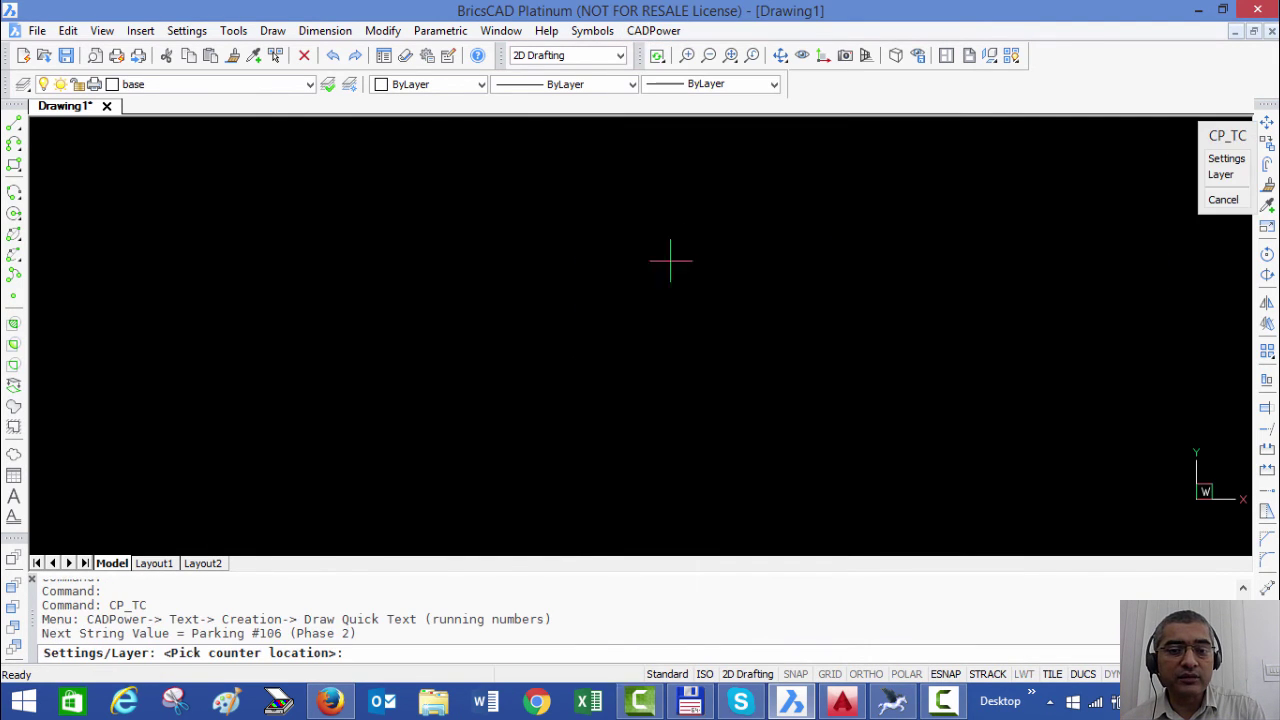
left_click(360, 346)
left_click(439, 406)
left_click(592, 331)
left_click(649, 233)
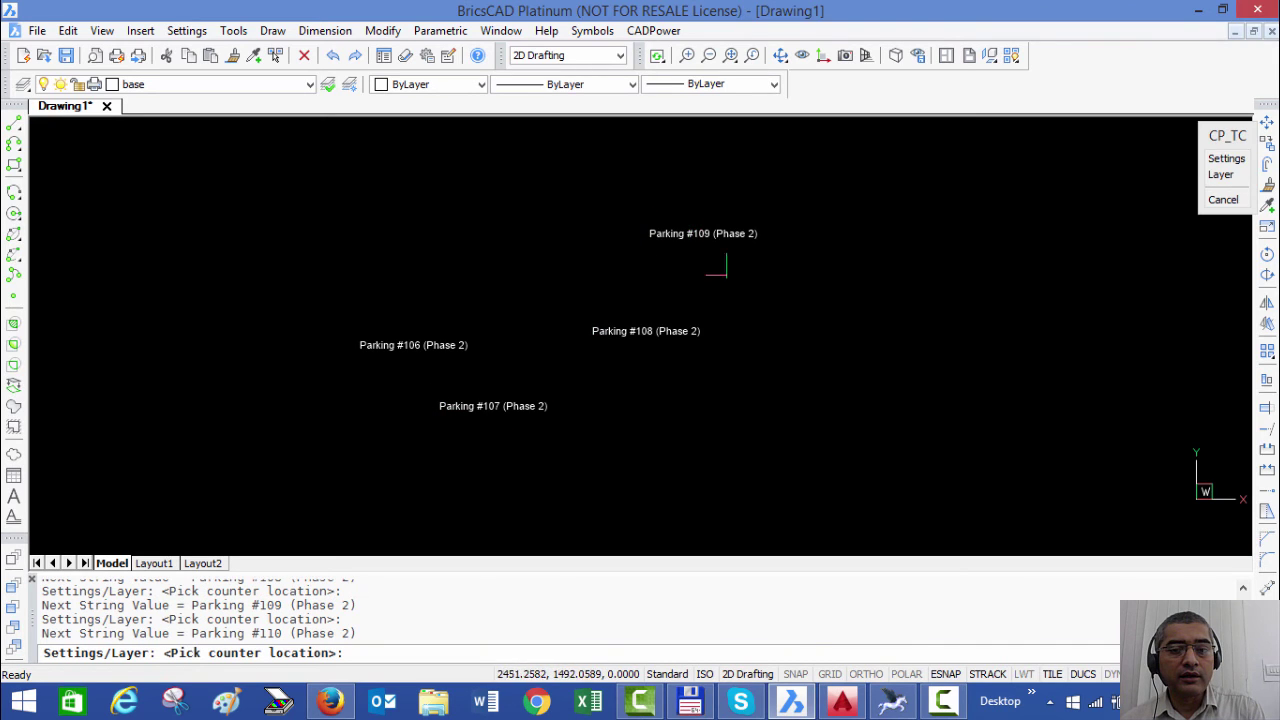
left_click(768, 315)
left_click(738, 424)
key("Return")
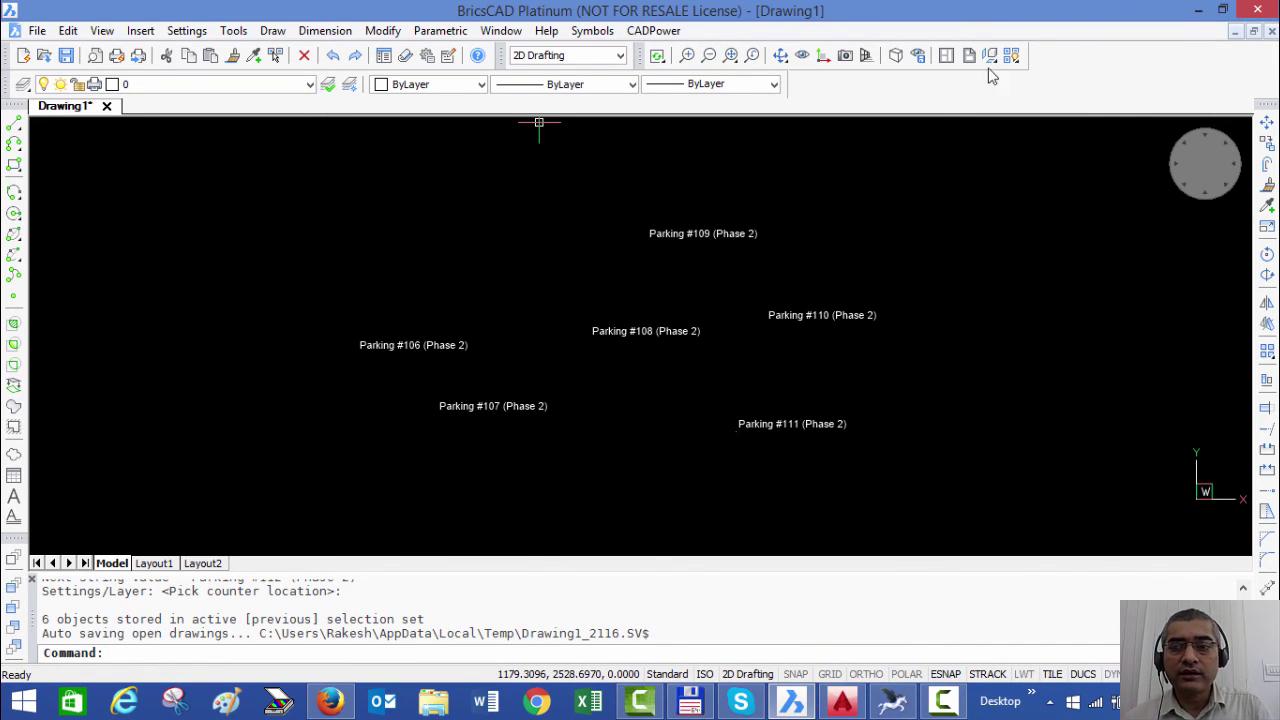
Display CADPower's Text Tools (CP) toolbar in BricsCAD, move it clear of the labels, examine its tools, and close it.
right_click(1087, 54)
mouse_move(1150, 78)
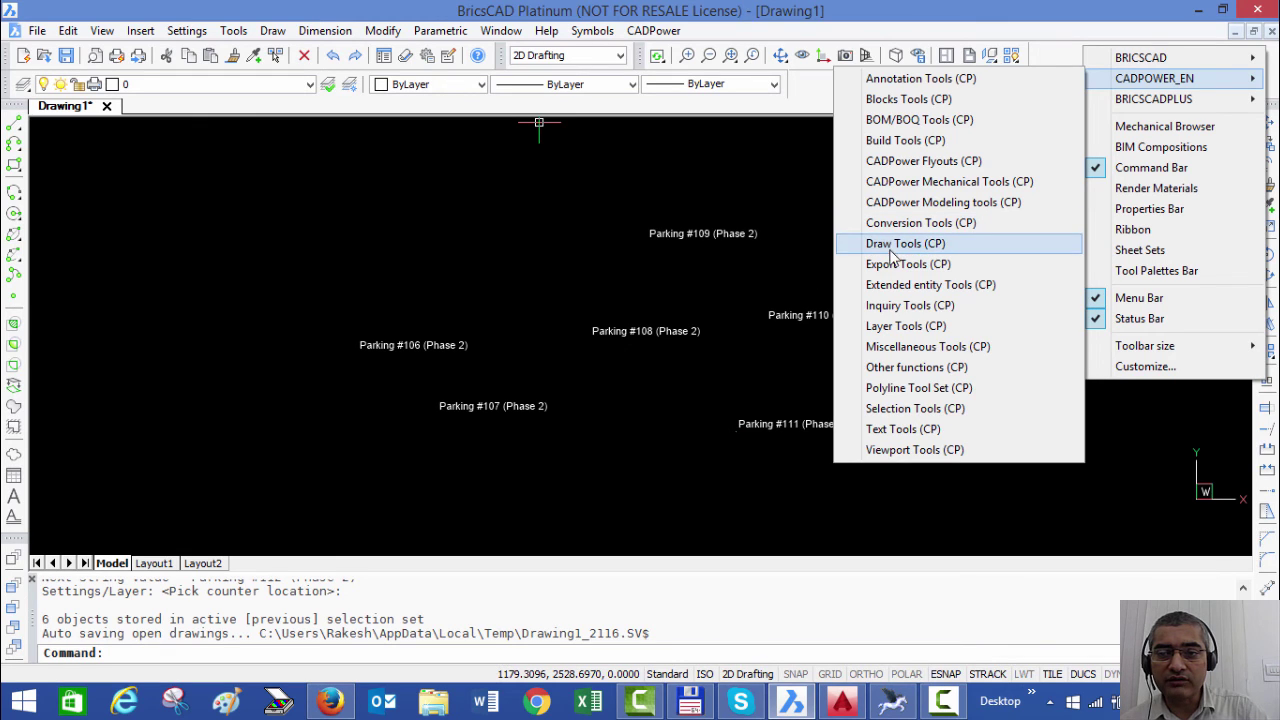
left_click(875, 430)
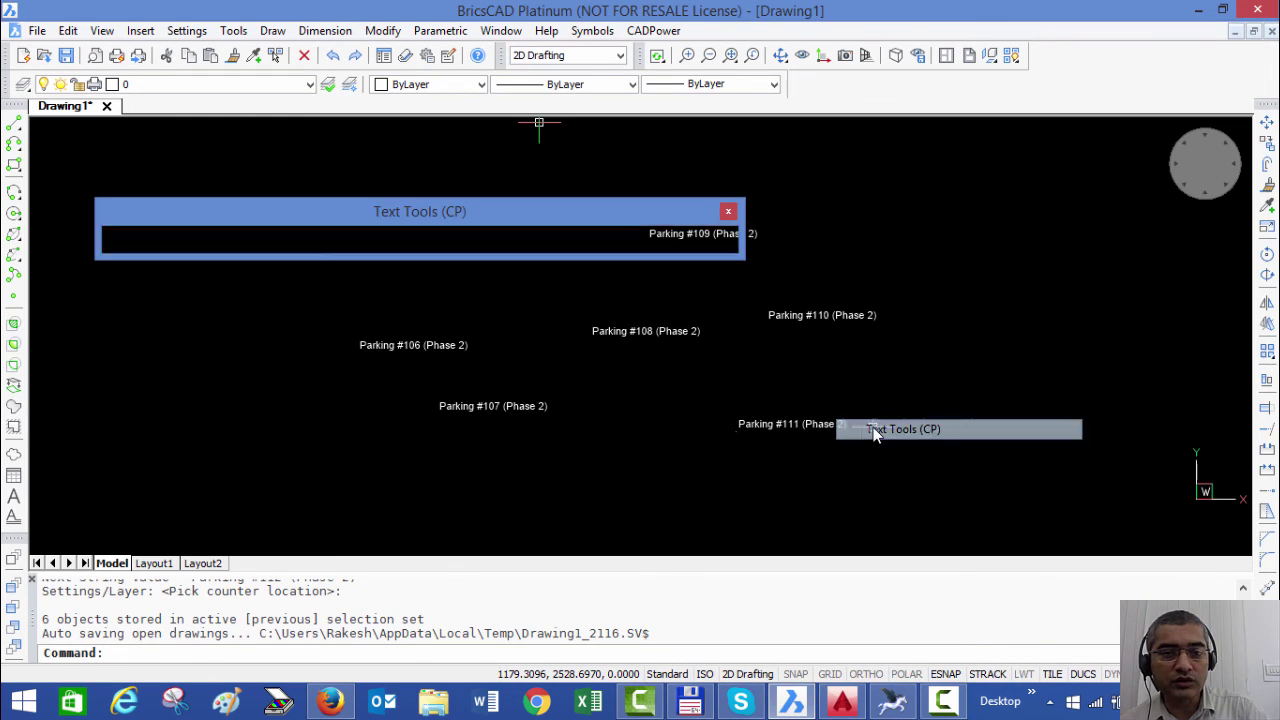
left_click_drag(499, 217, 570, 149)
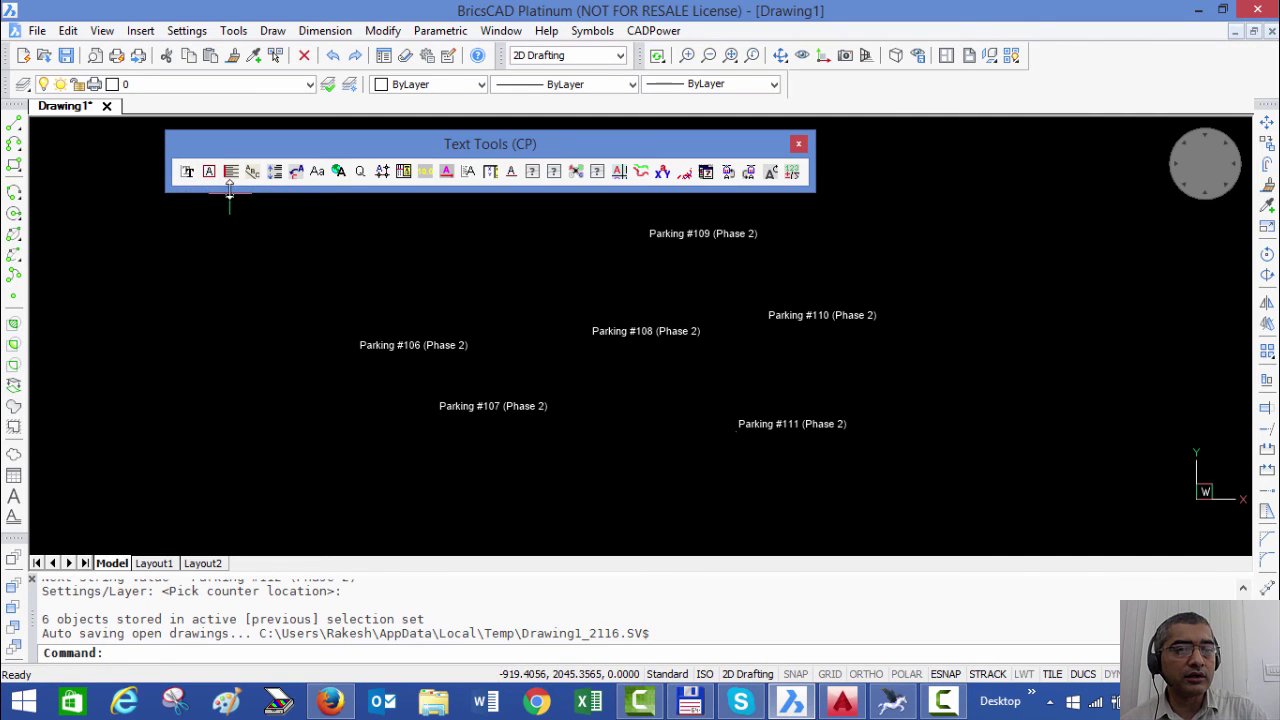
key("Escape")
key("Escape")
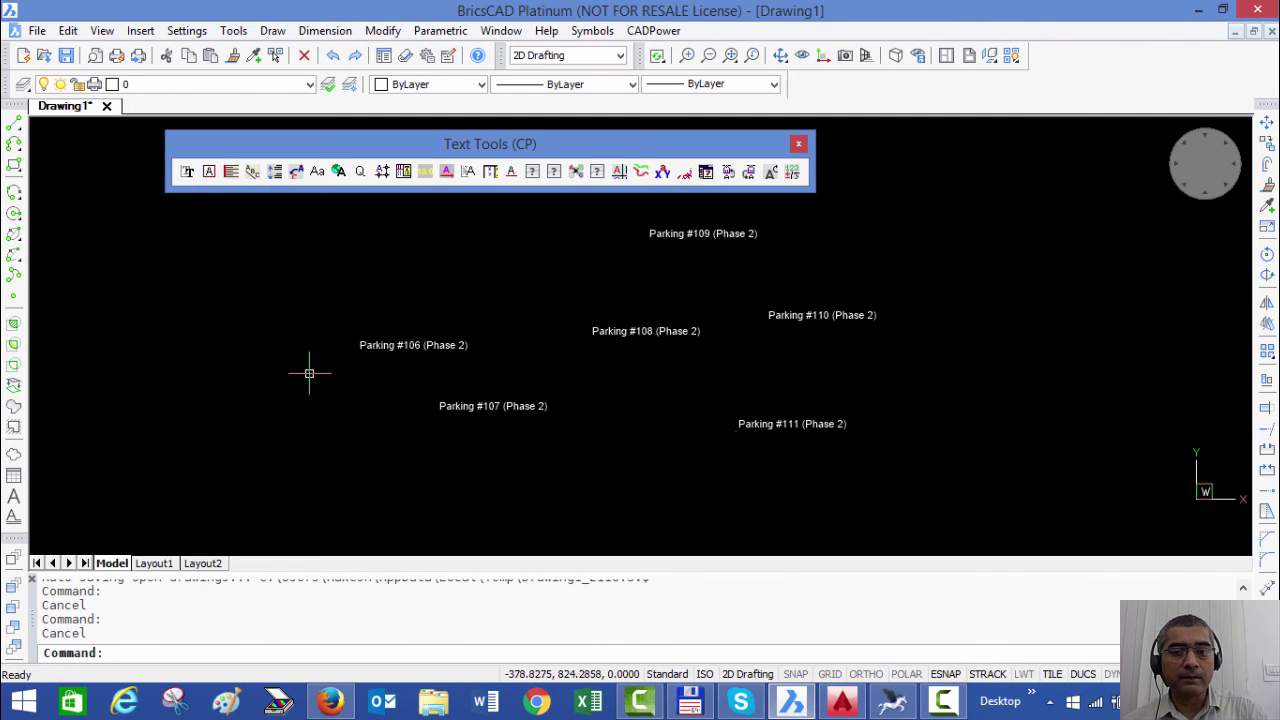
left_click(799, 143)
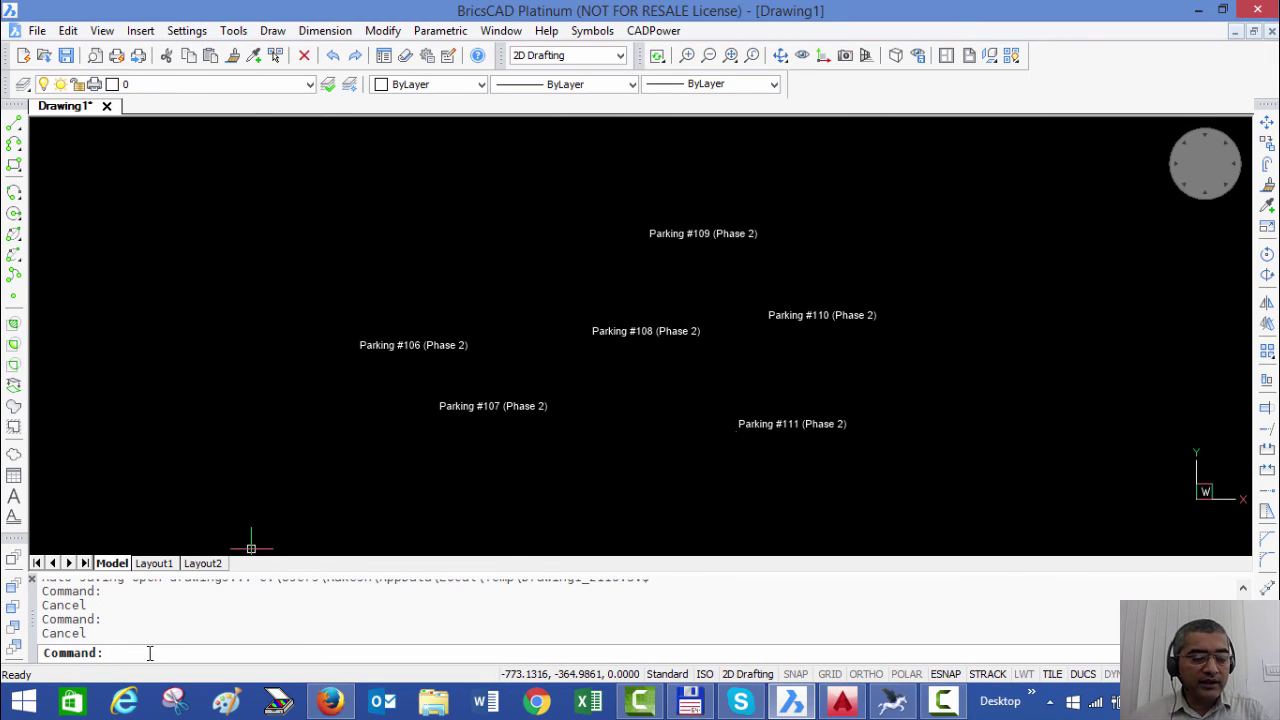
Run CP_TC, examine the tool's menu path and command name in the prompt history, and cancel without placing a label.
type("cp")
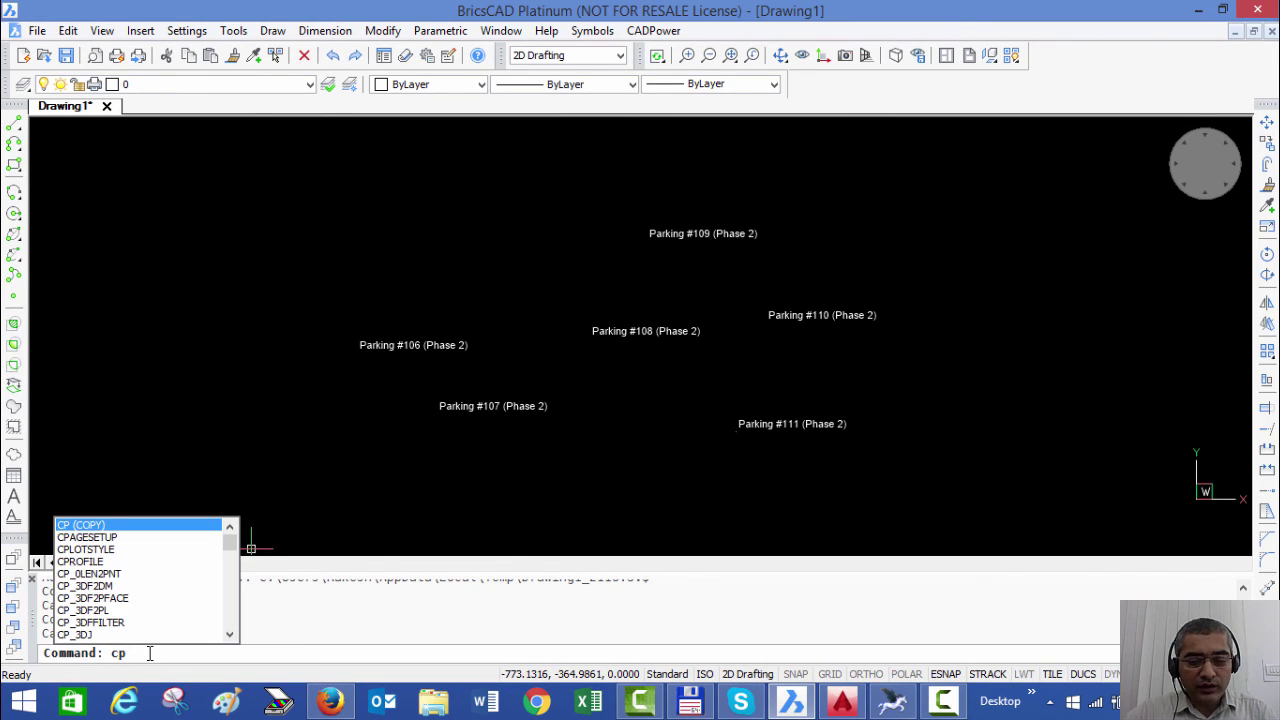
type("_")
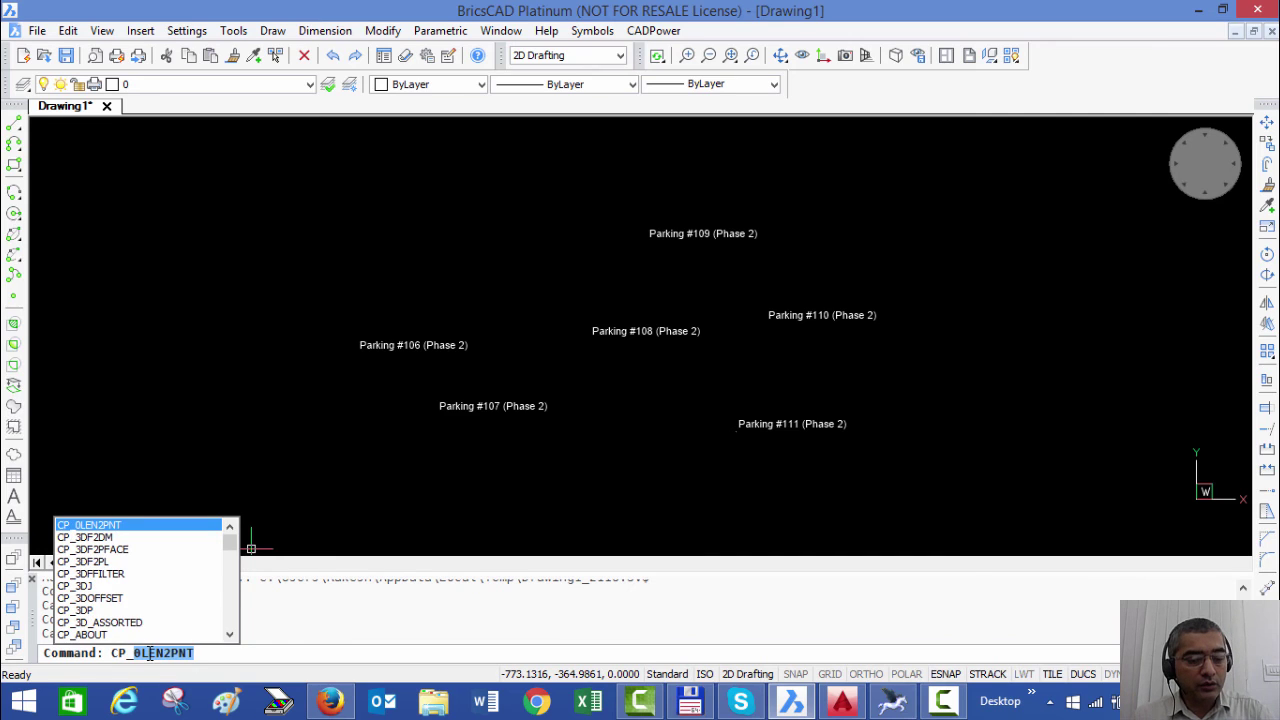
type("TC")
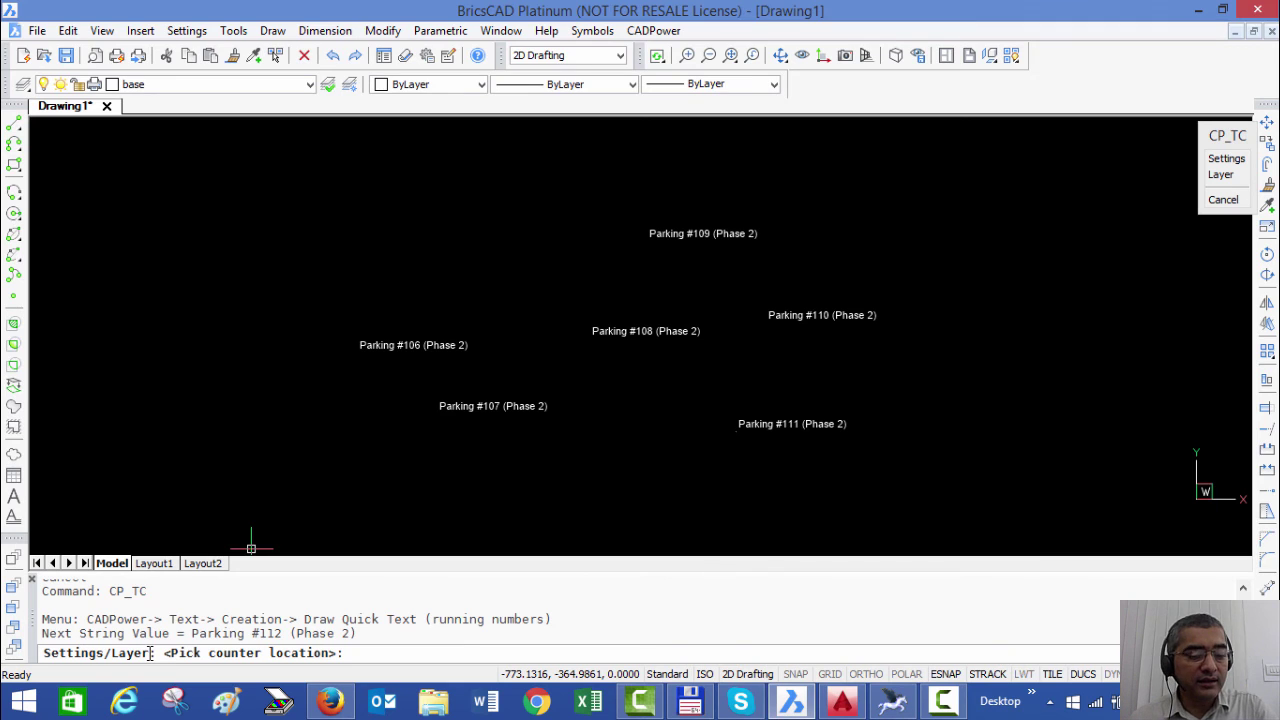
key("F2")
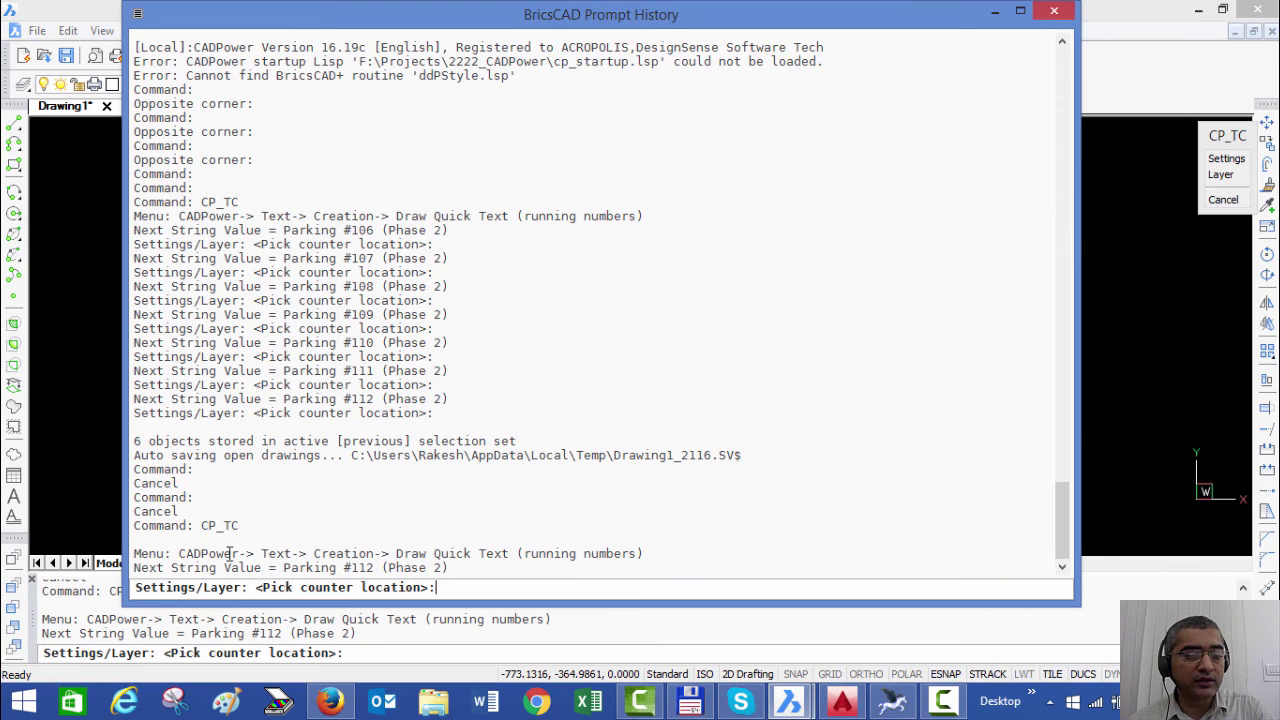
left_click_drag(172, 553, 663, 549)
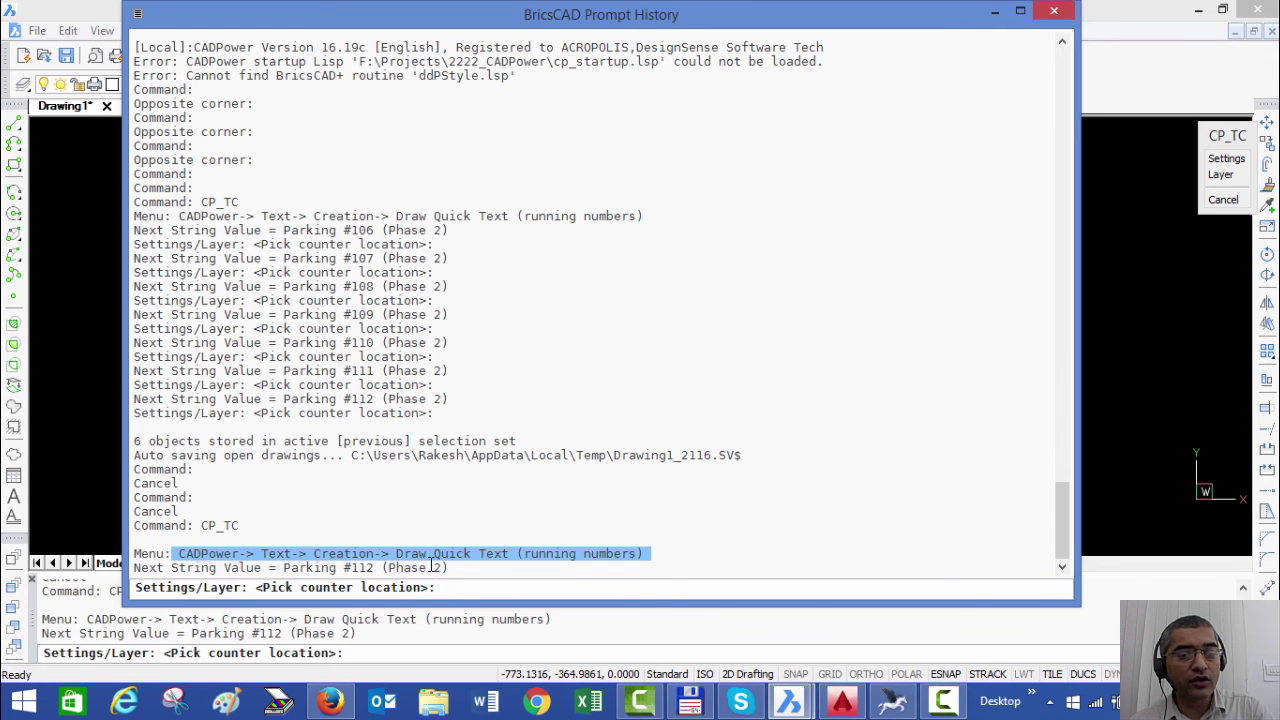
key("F2")
key("Escape")
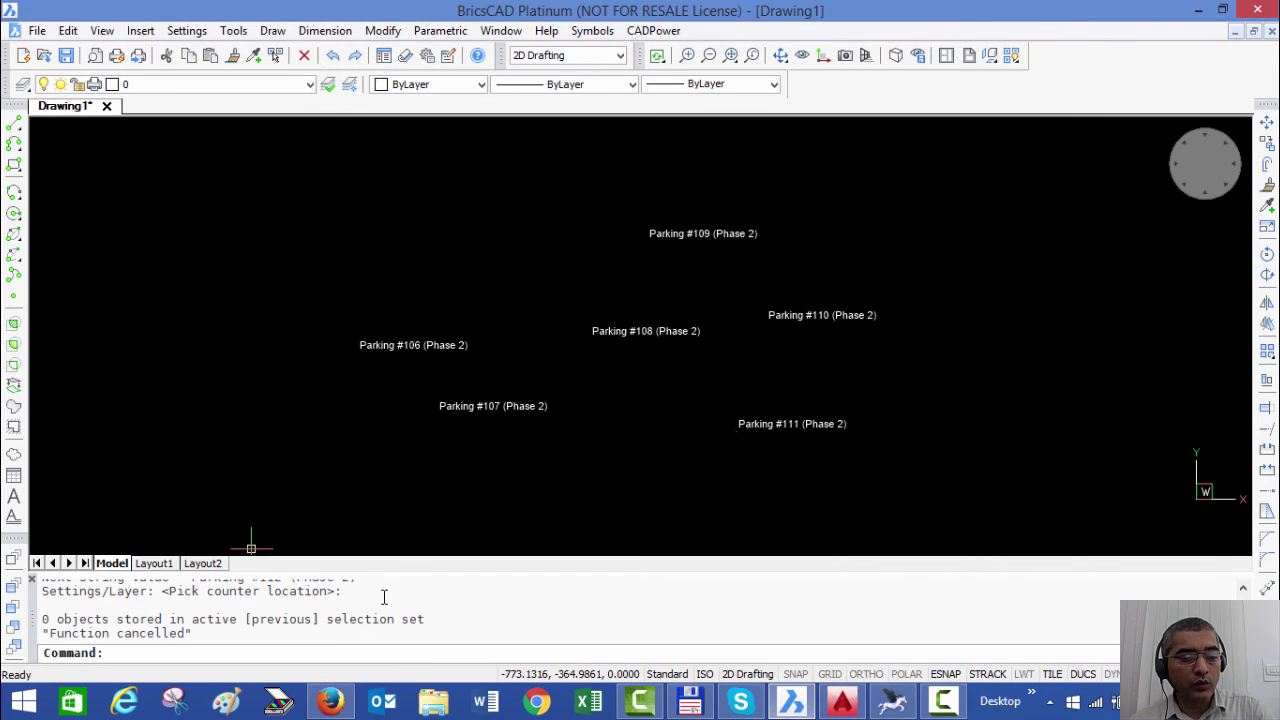
key("F2")
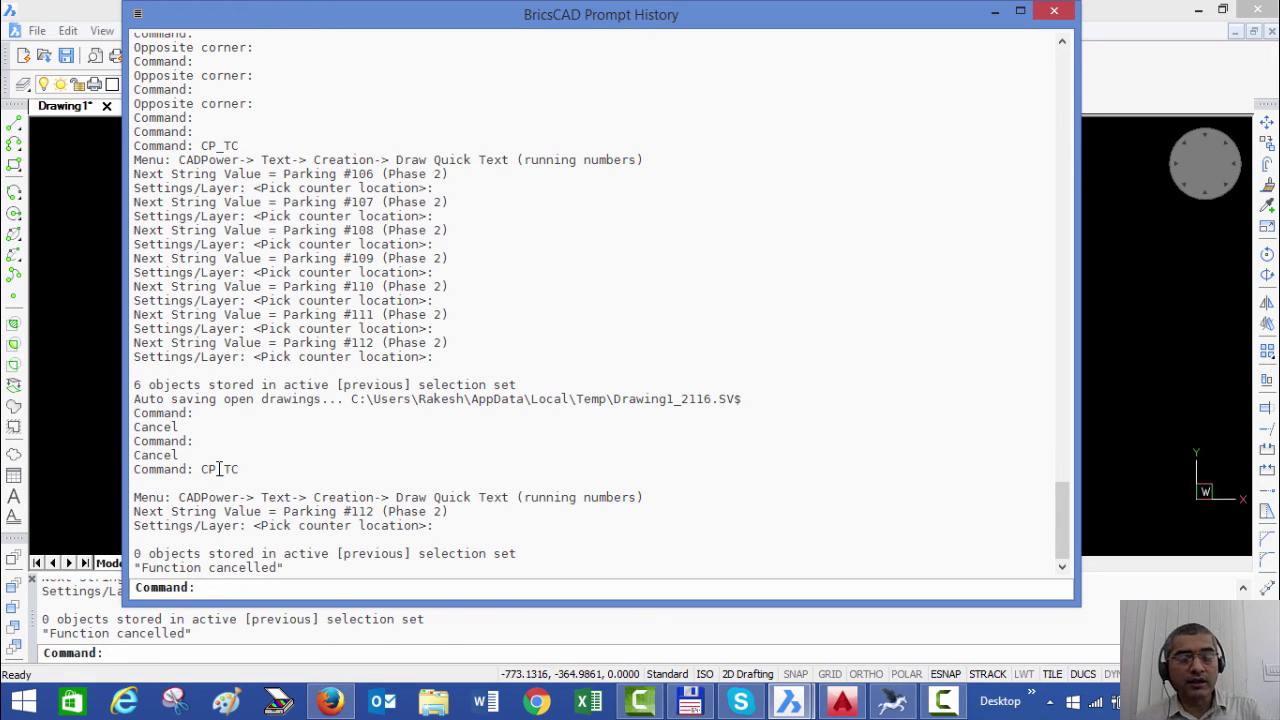
key("F2")
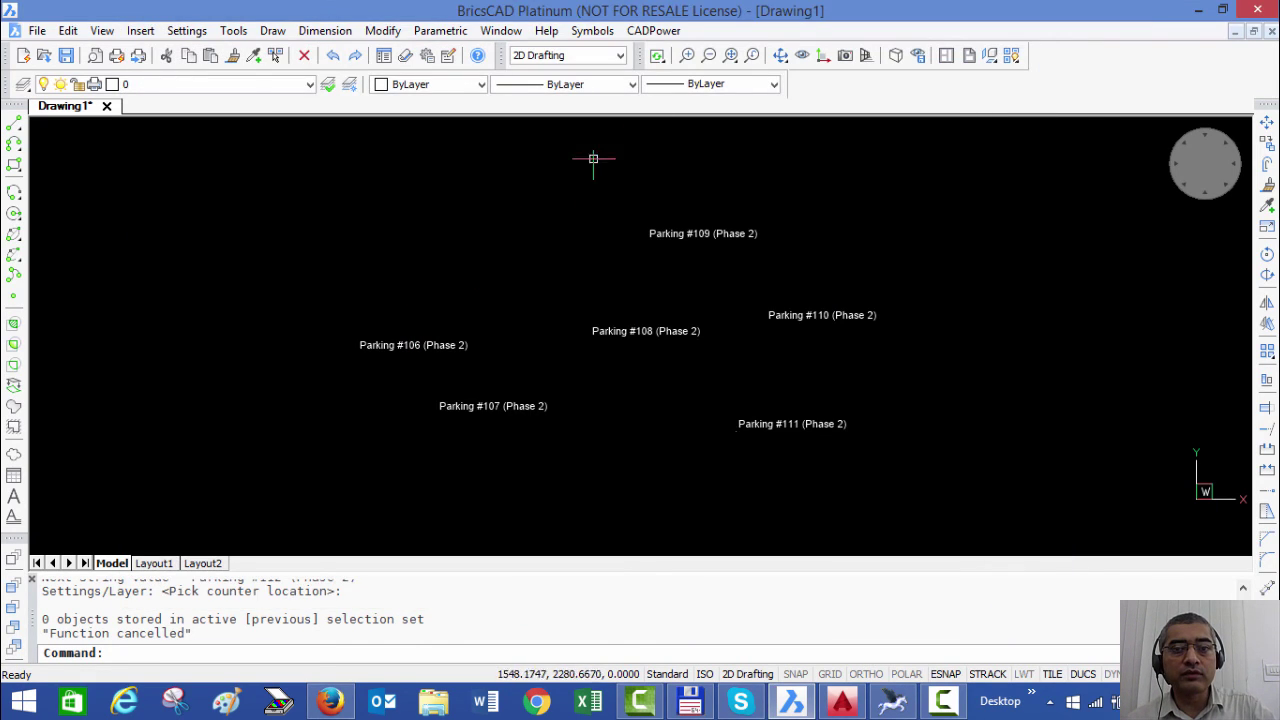
Review CADPower's tool categories and enter the CP_TC command name in BricsCAD without running it.
left_click(665, 31)
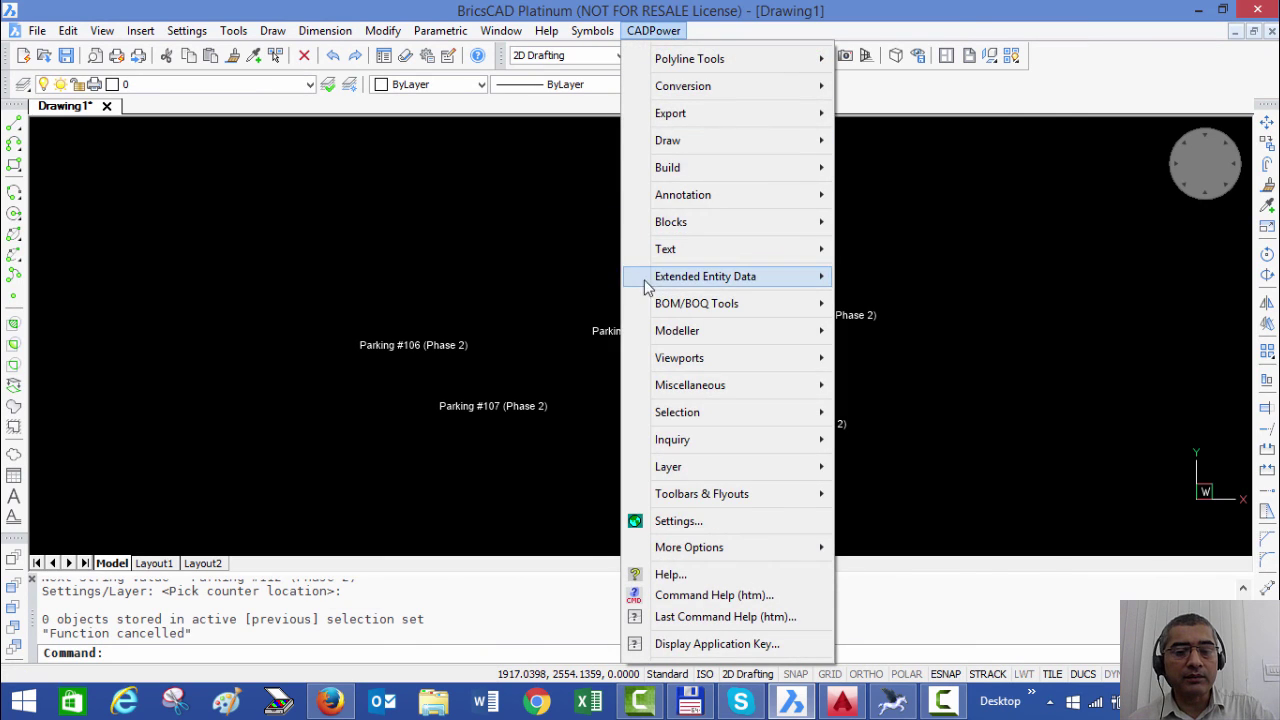
left_click(400, 310)
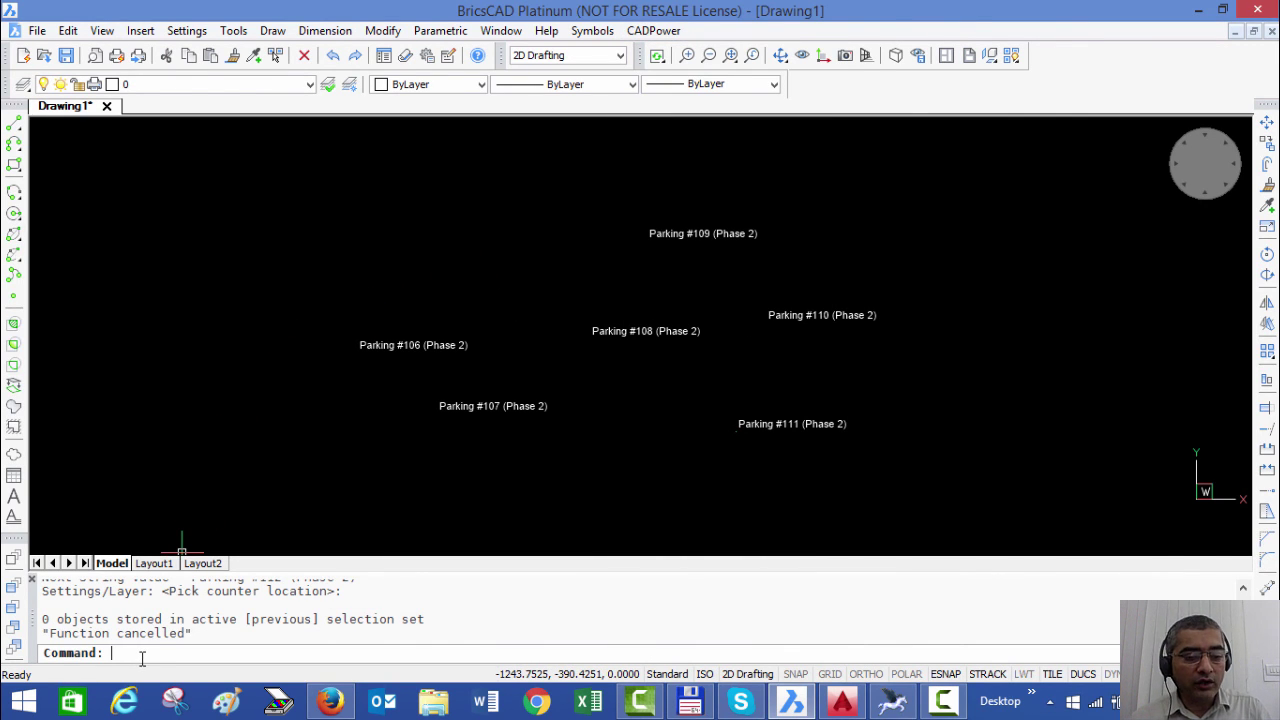
type("CP_TC")
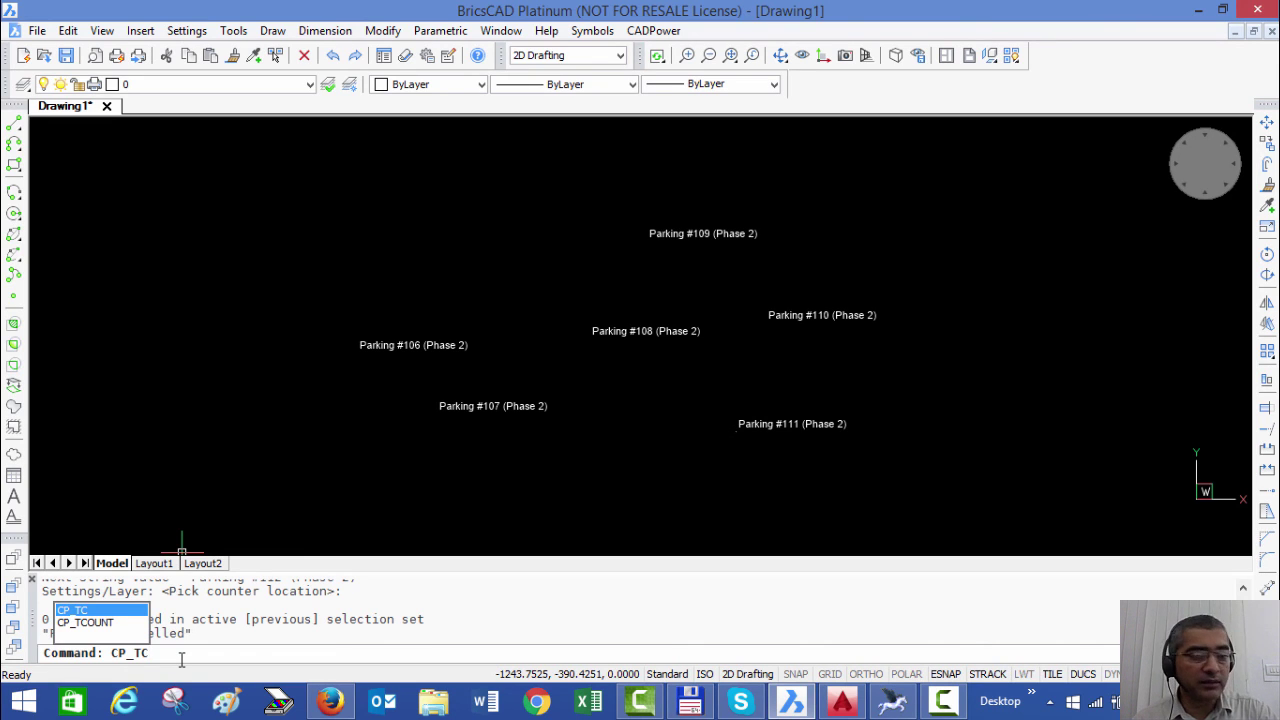
key("Escape")
key("Escape")
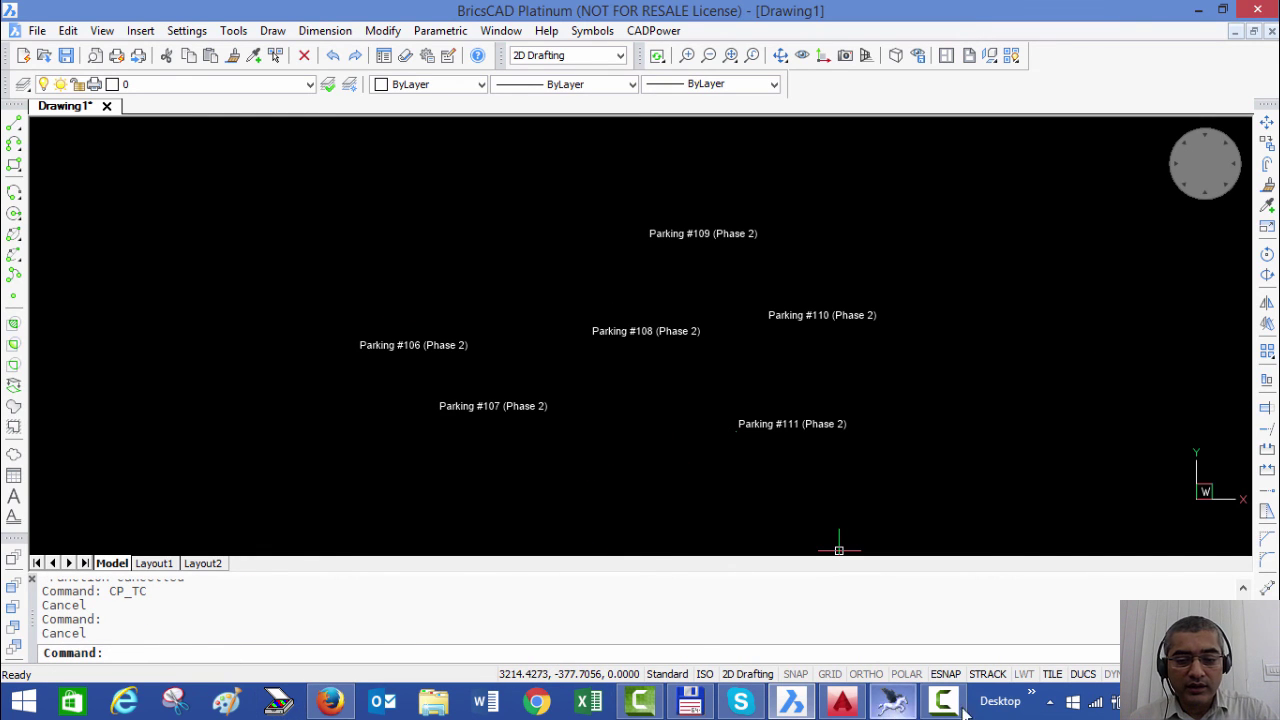
Switch to AutoCAD and enter the same CP_TC command name there without running it.
left_click(843, 703)
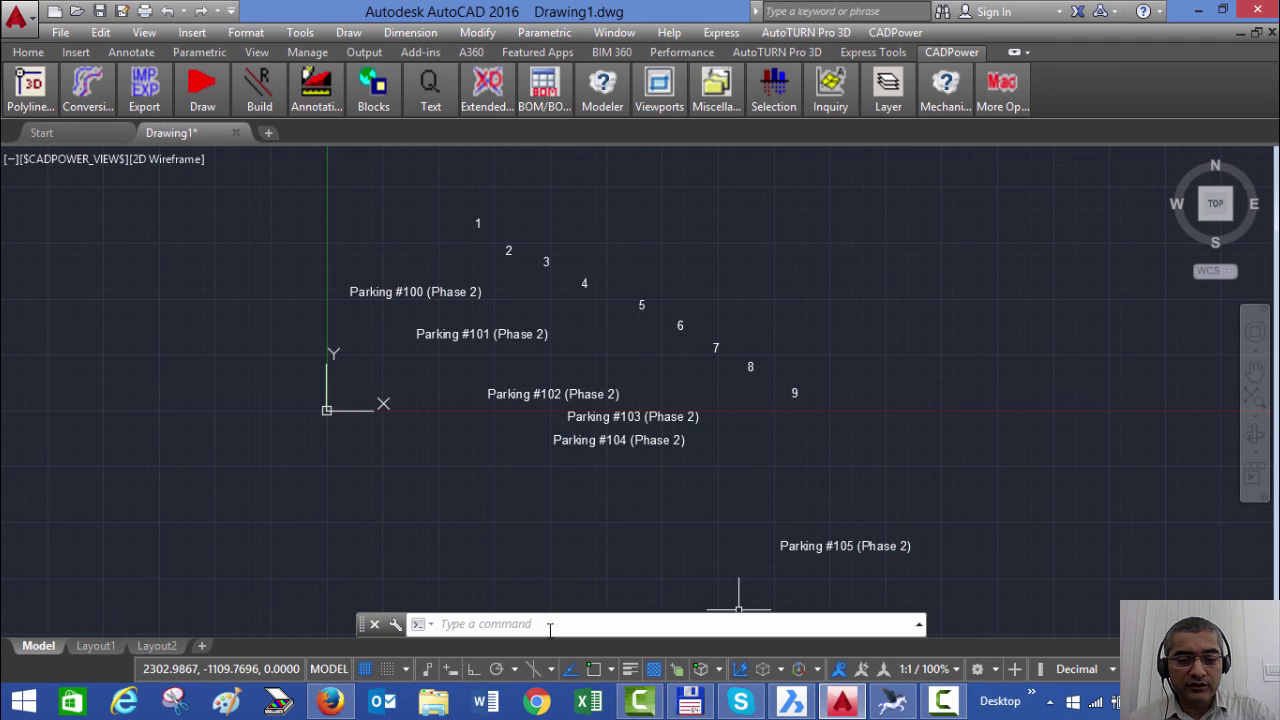
type("CP_TC")
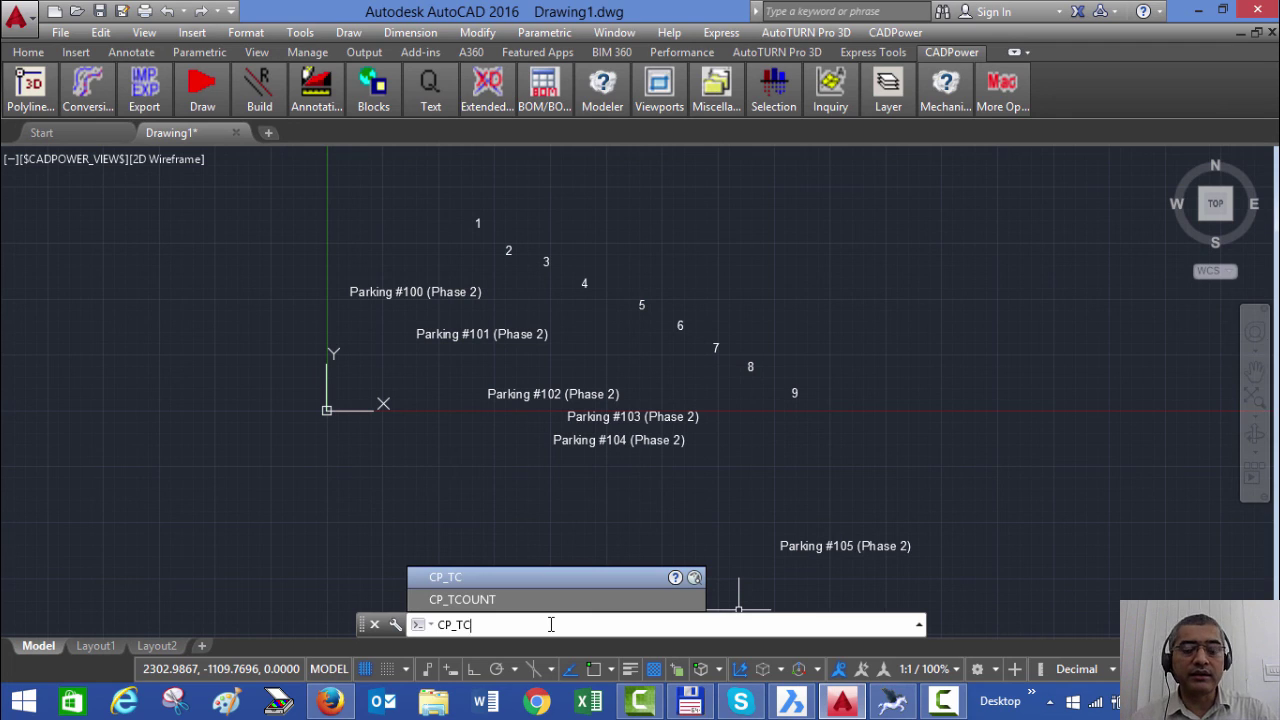
key("Escape")
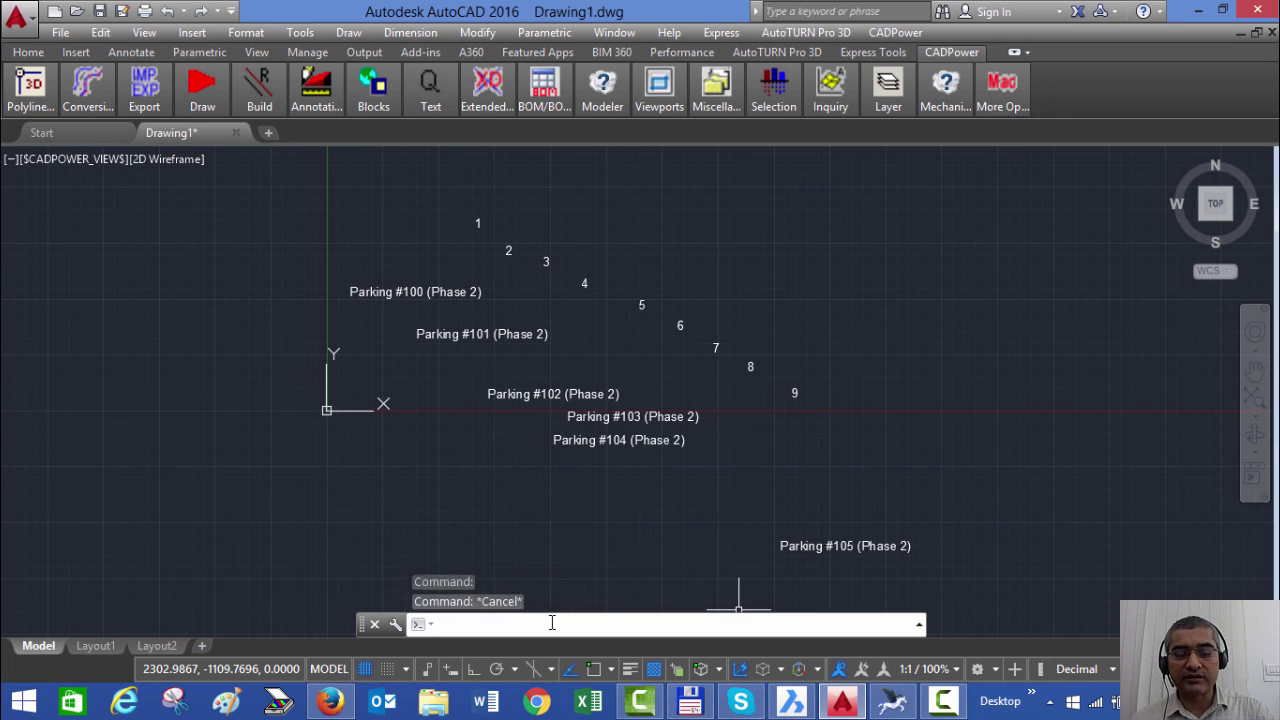